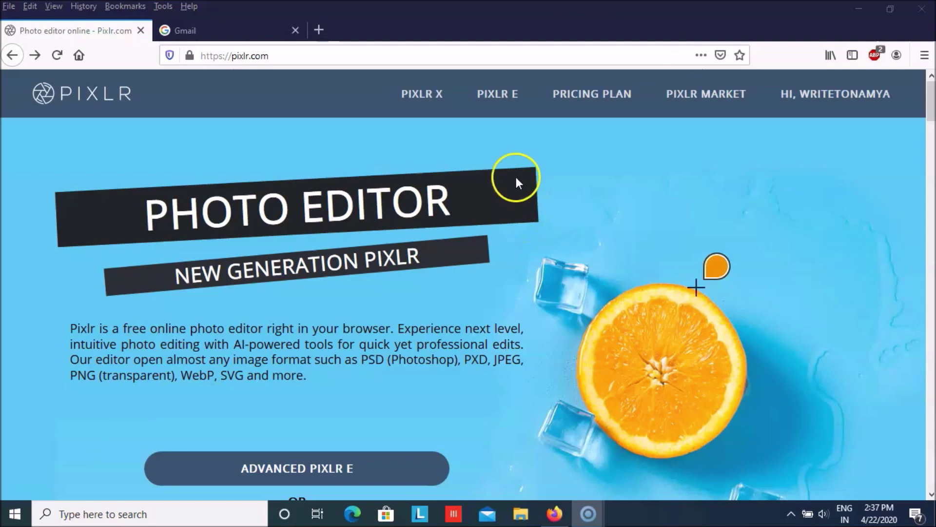
# - From the Pixlr E start page, create a new blank Web small 800x600 image
pyautogui.click(492, 103)
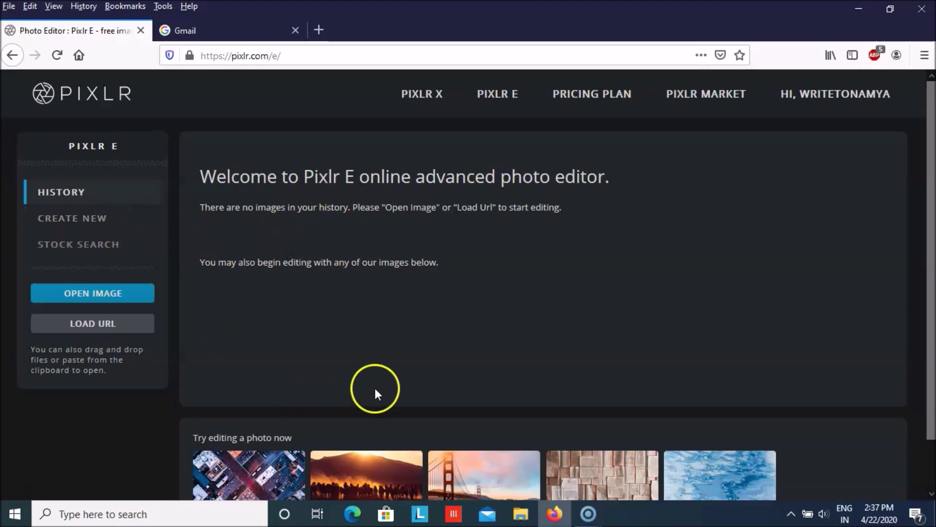
pyautogui.scroll(-2, 386, 388)
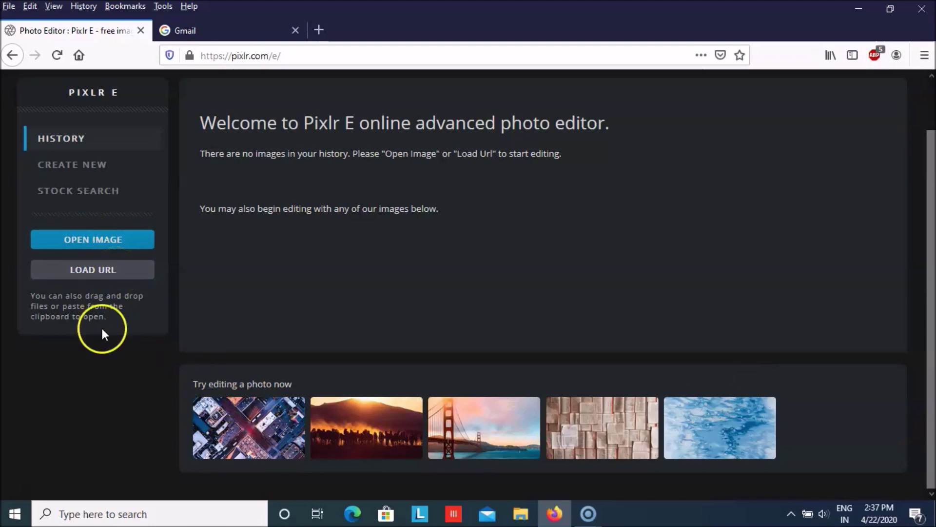
pyautogui.scroll(2, 101, 325)
pyautogui.click(70, 224)
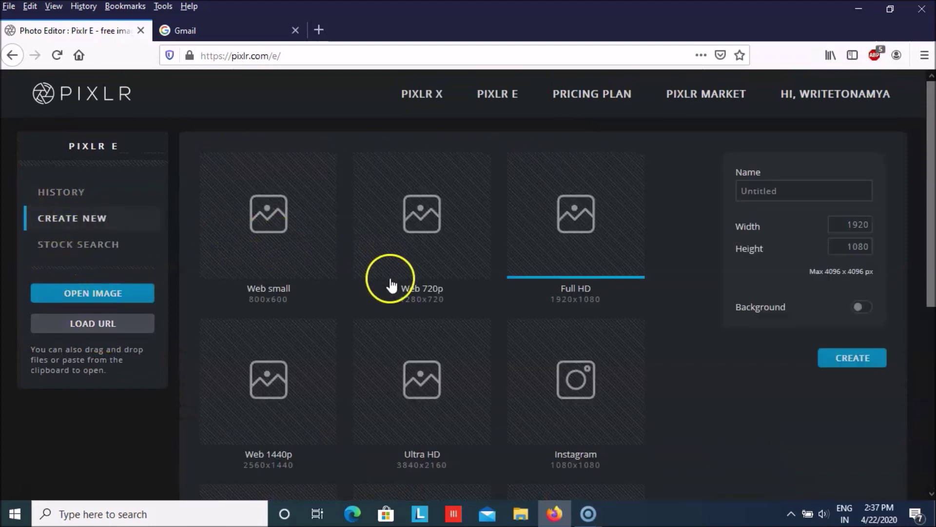
pyautogui.click(250, 278)
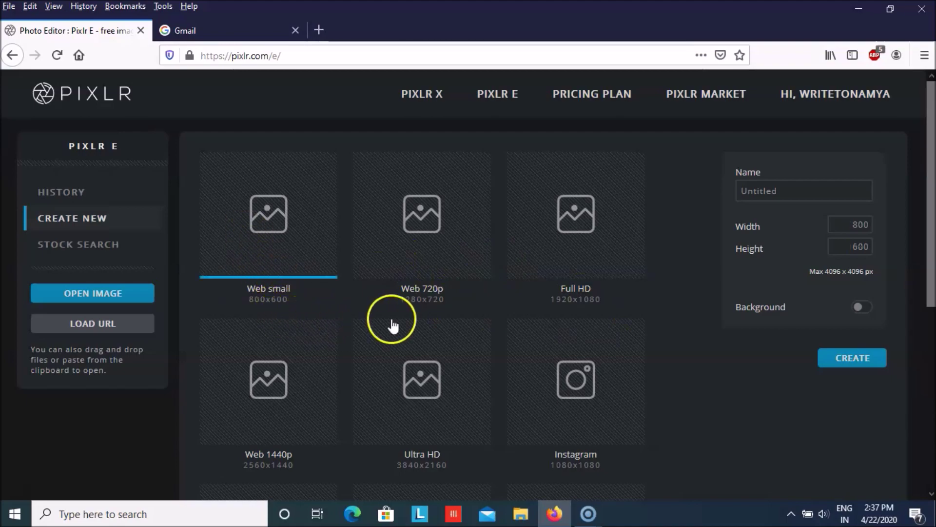
pyautogui.click(853, 358)
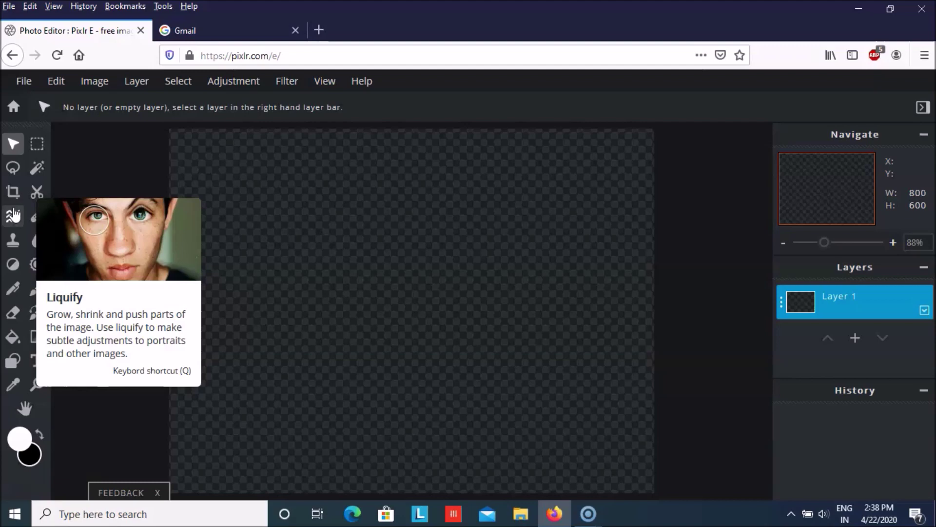
# - Read the info cards for the Clone, Dodge/Burn, Pen, Fill, Shape, Color picker, Zoom and Draw tools
pyautogui.click(13, 243)
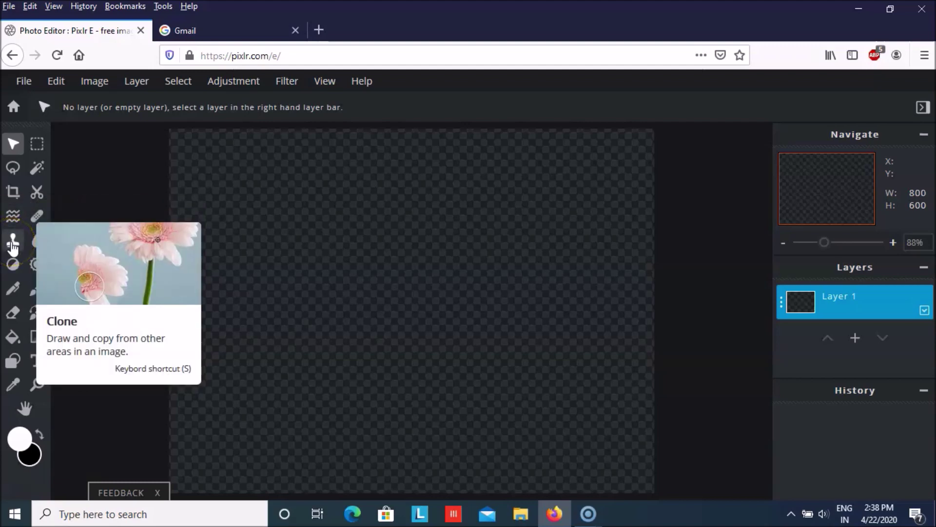
pyautogui.click(12, 263)
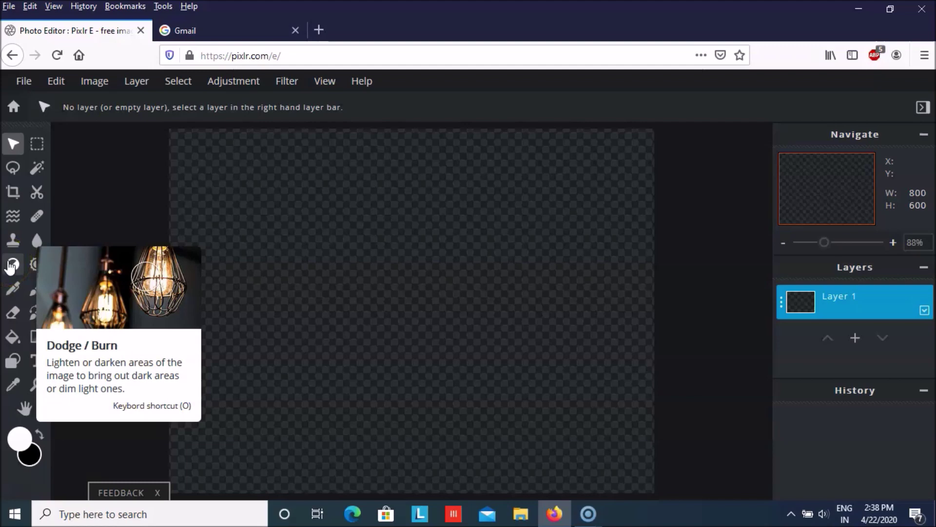
pyautogui.click(11, 292)
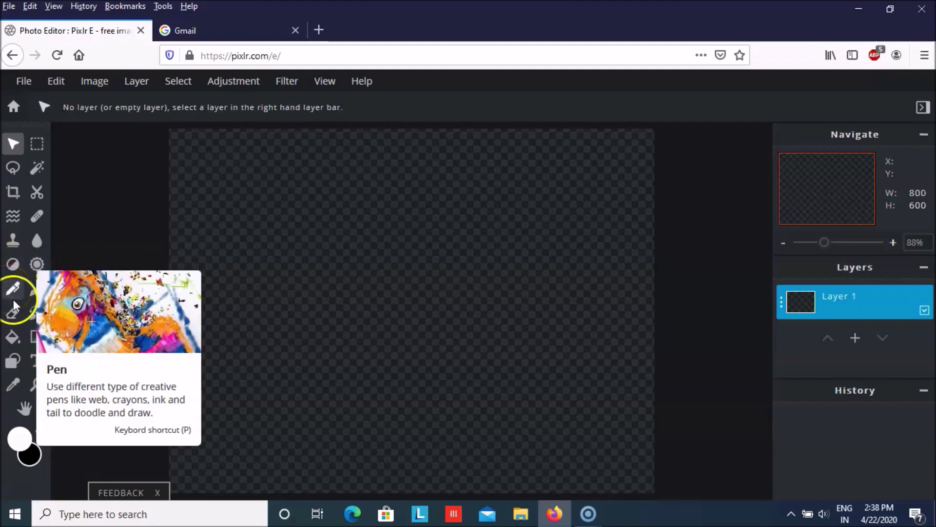
pyautogui.click(19, 334)
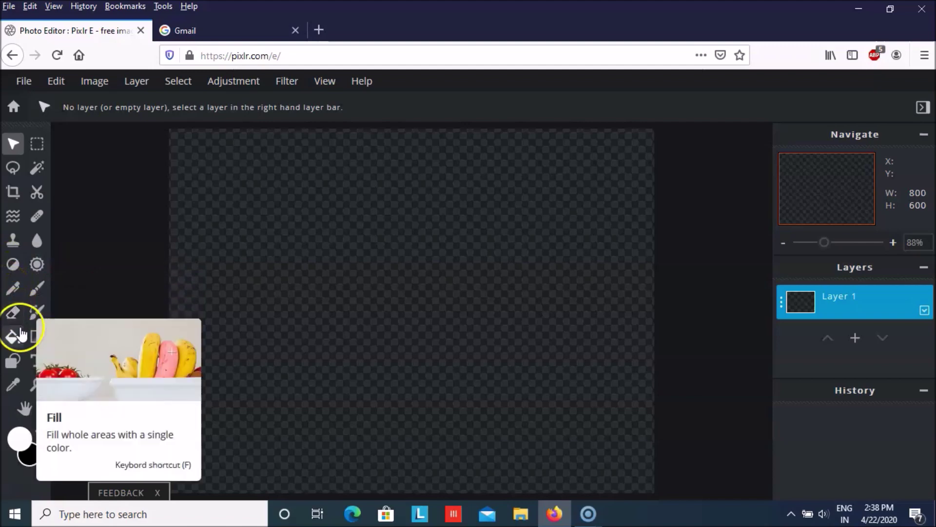
pyautogui.click(16, 360)
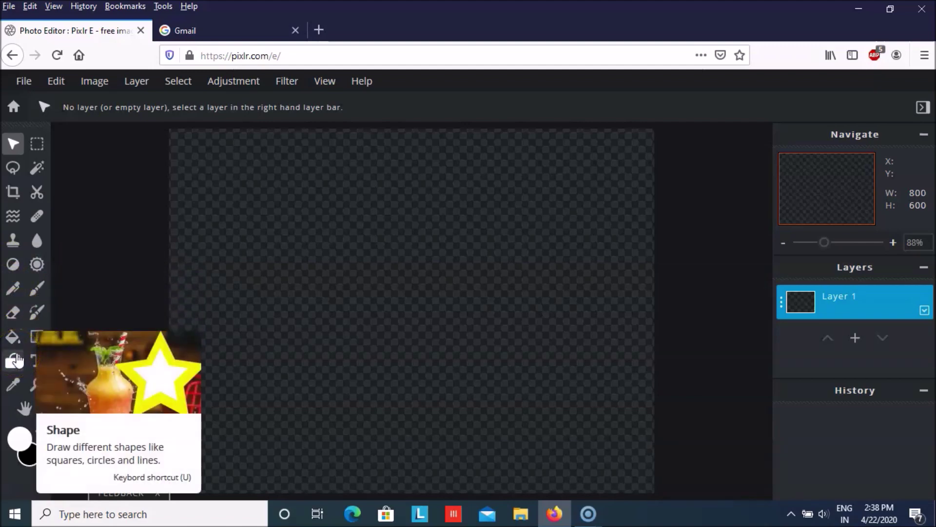
pyautogui.click(14, 384)
pyautogui.click(38, 388)
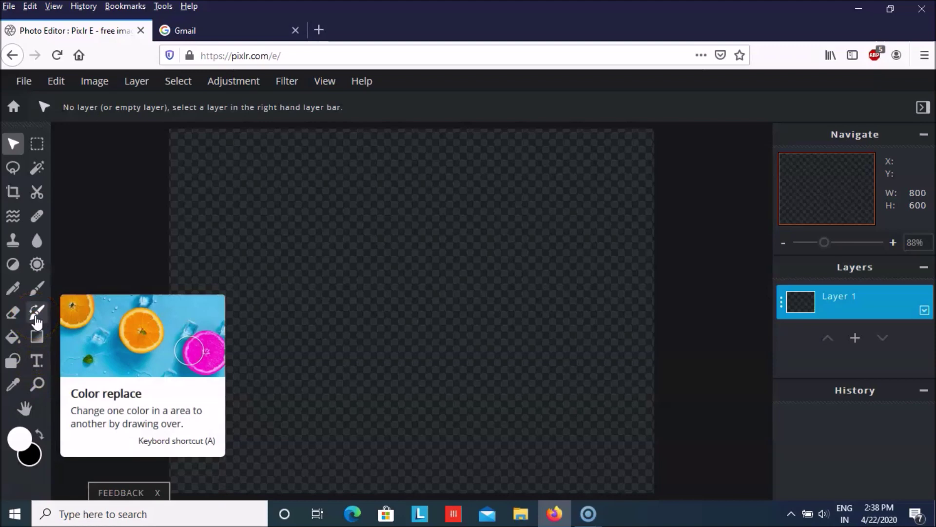
pyautogui.click(36, 291)
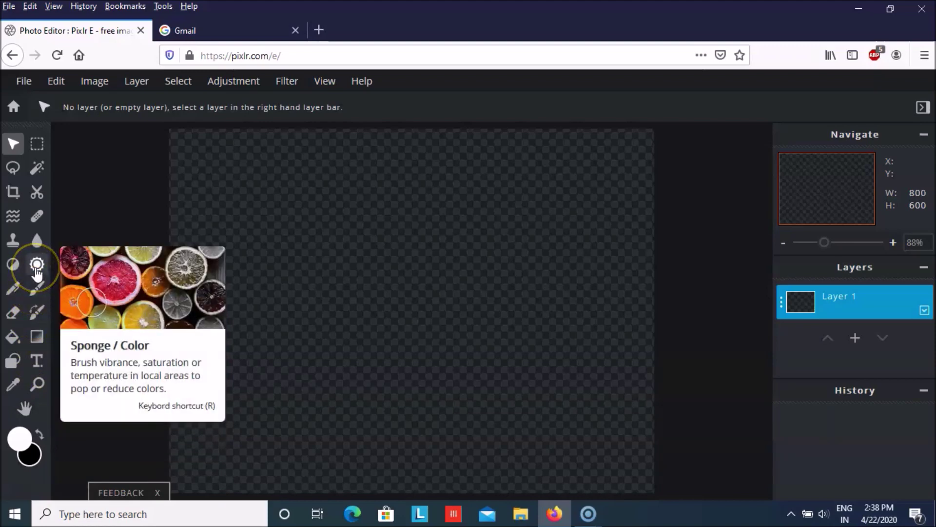
pyautogui.click(37, 270)
pyautogui.click(37, 244)
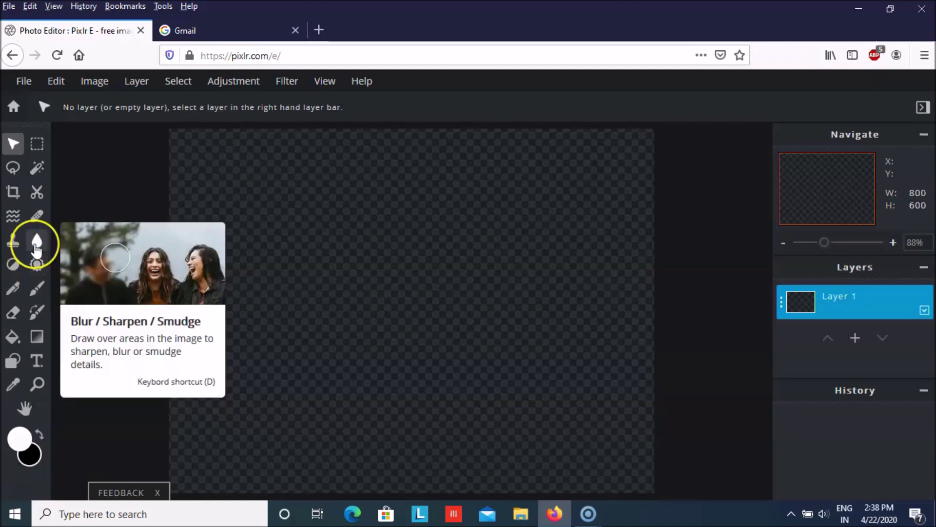
pyautogui.click(35, 201)
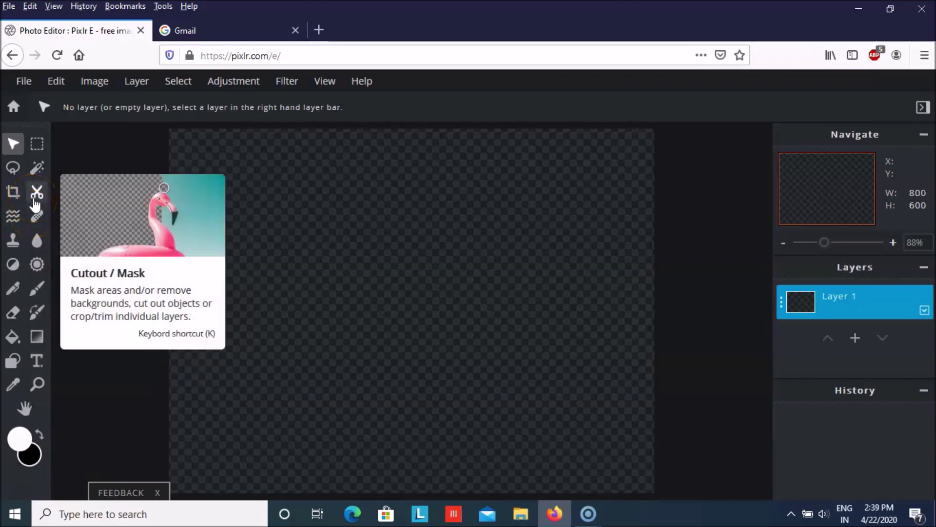
pyautogui.click(38, 169)
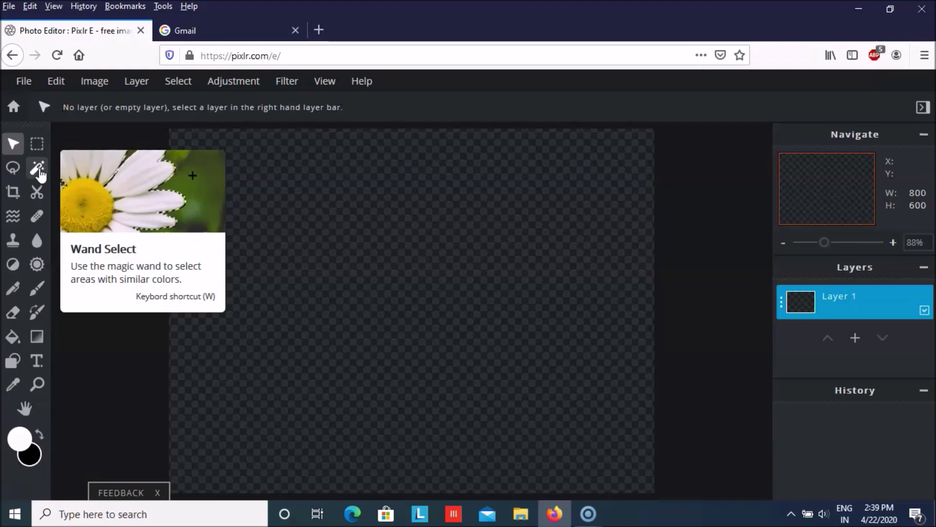
pyautogui.click(36, 152)
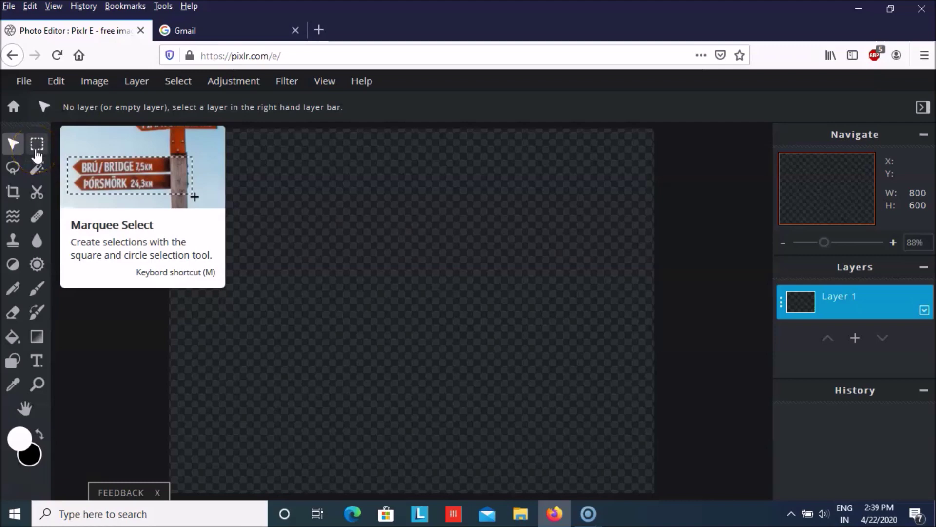
pyautogui.moveTo(37, 154)
pyautogui.mouseDown()
pyautogui.moveTo(203, 167)
pyautogui.moveTo(56, 150)
pyautogui.mouseUp()
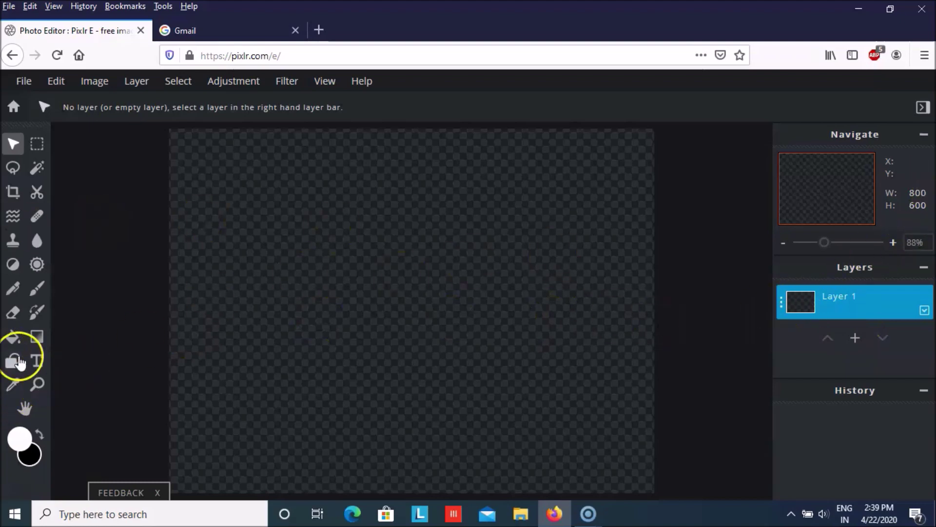
# - Set the foreground colour to the brightest, fully saturated yellow
pyautogui.click(26, 441)
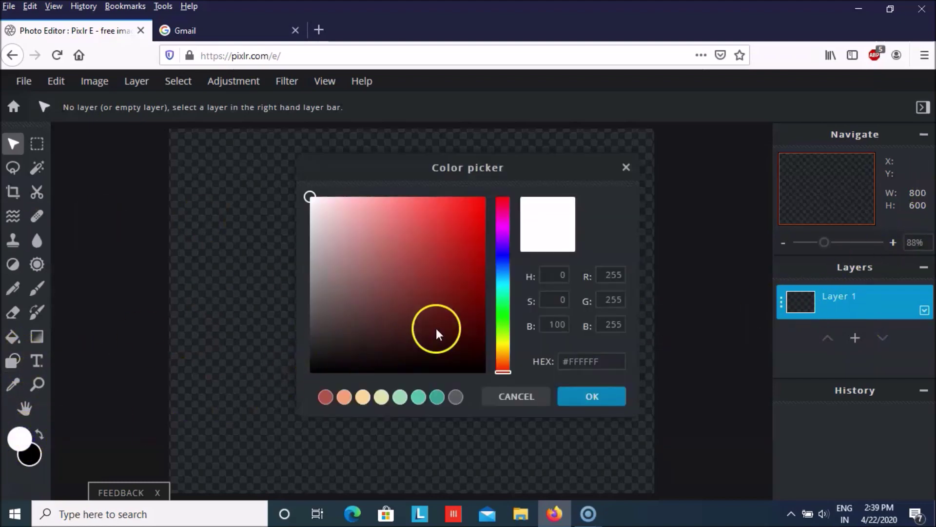
pyautogui.click(506, 344)
pyautogui.moveTo(508, 349); pyautogui.dragTo(501, 345)
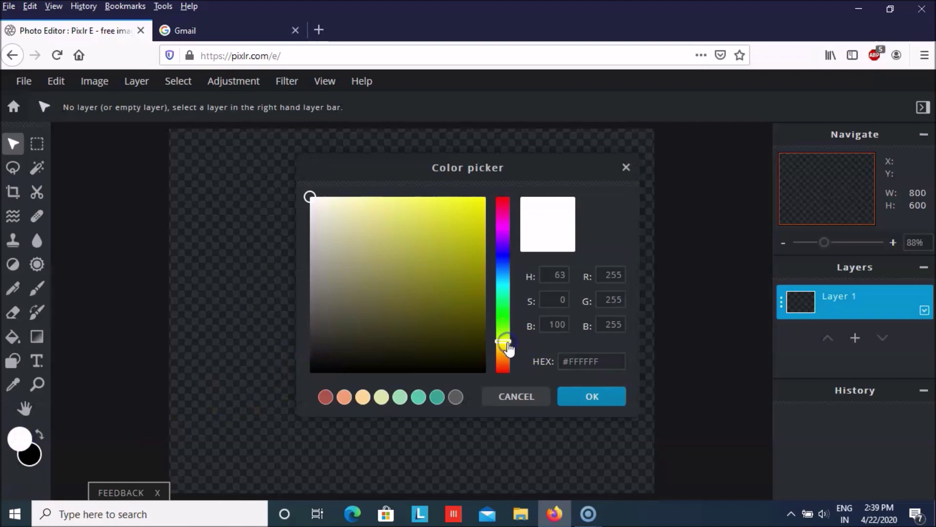
pyautogui.click(479, 210)
pyautogui.moveTo(477, 208); pyautogui.dragTo(673, 289)
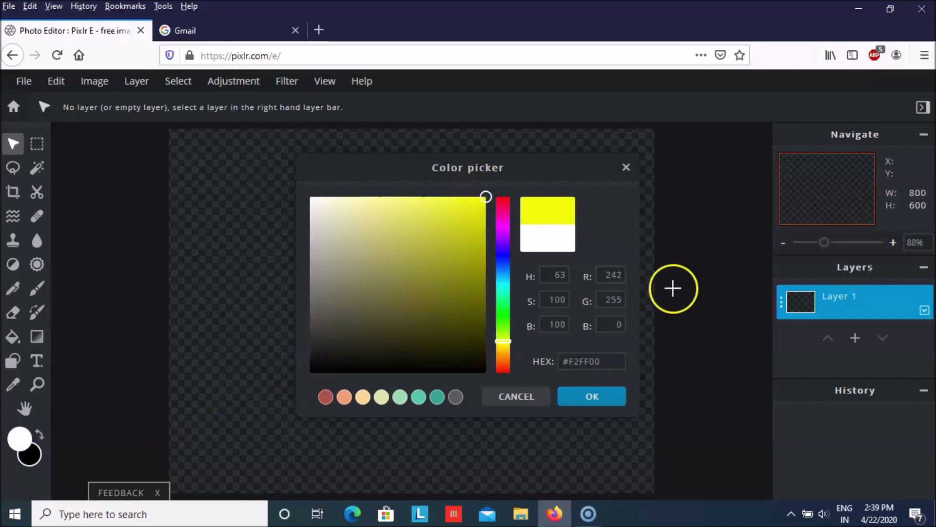
pyautogui.click(616, 395)
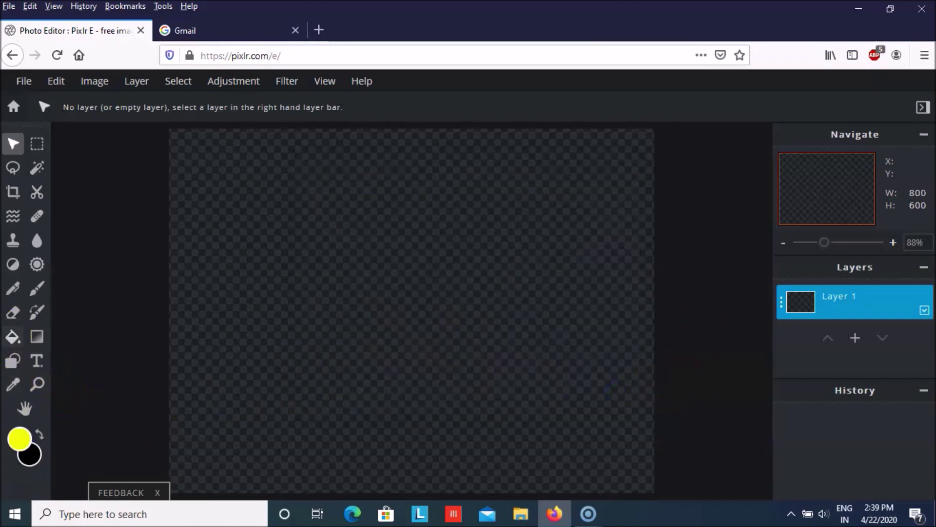
# - Draw a circle near the canvas centre and fill its interior and edge yellow
pyautogui.click(12, 361)
pyautogui.click(158, 107)
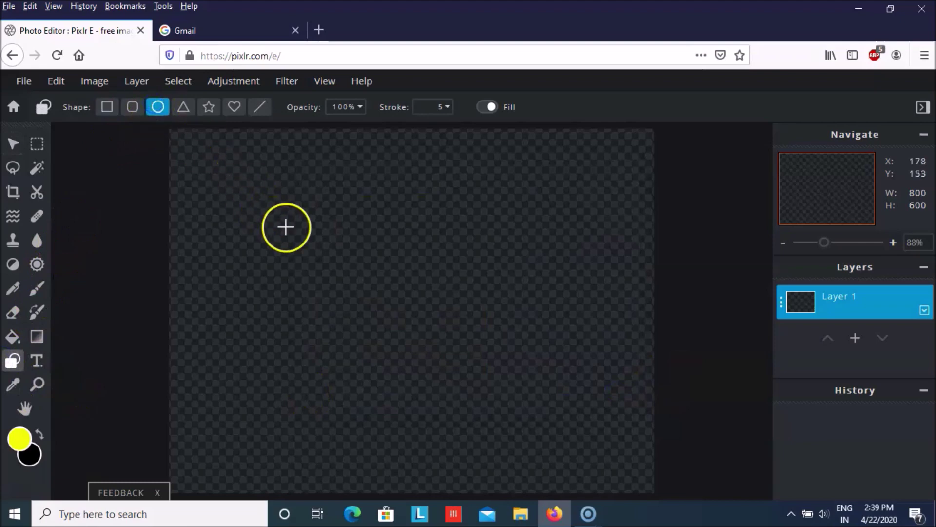
pyautogui.moveTo(353, 231); pyautogui.dragTo(511, 391)
pyautogui.click(13, 312)
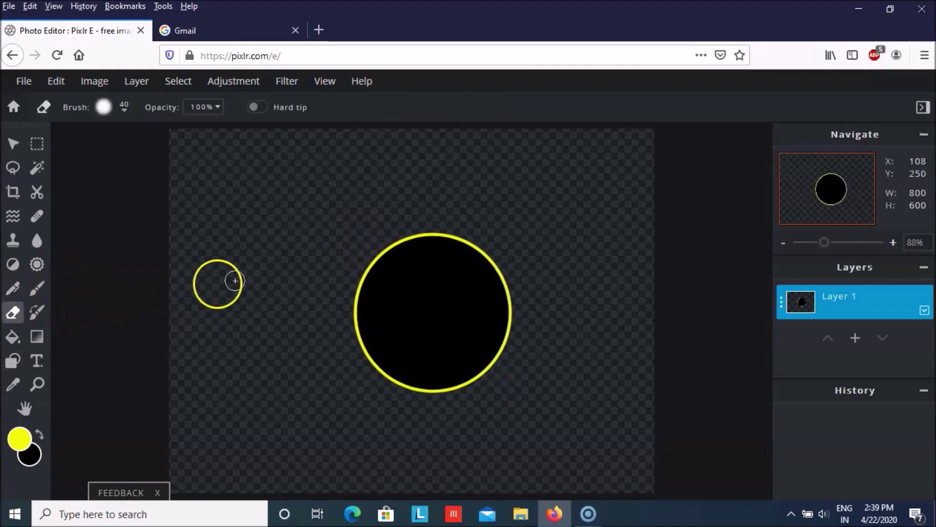
pyautogui.click(13, 337)
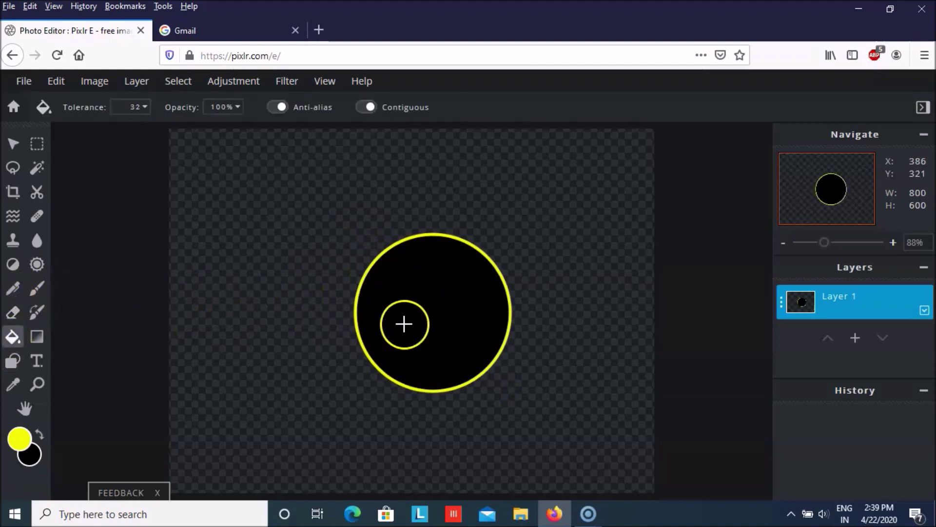
pyautogui.click(405, 322)
pyautogui.scroll(5, 425, 322)
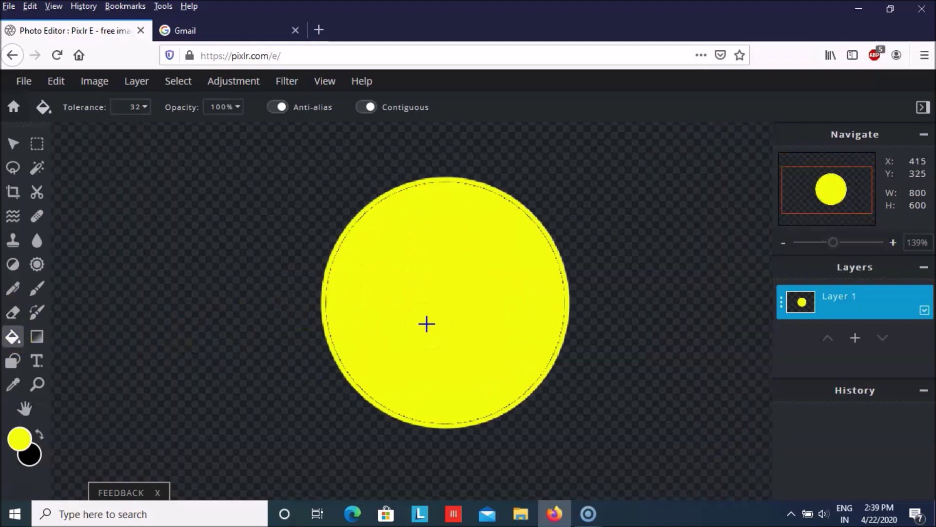
pyautogui.click(240, 170)
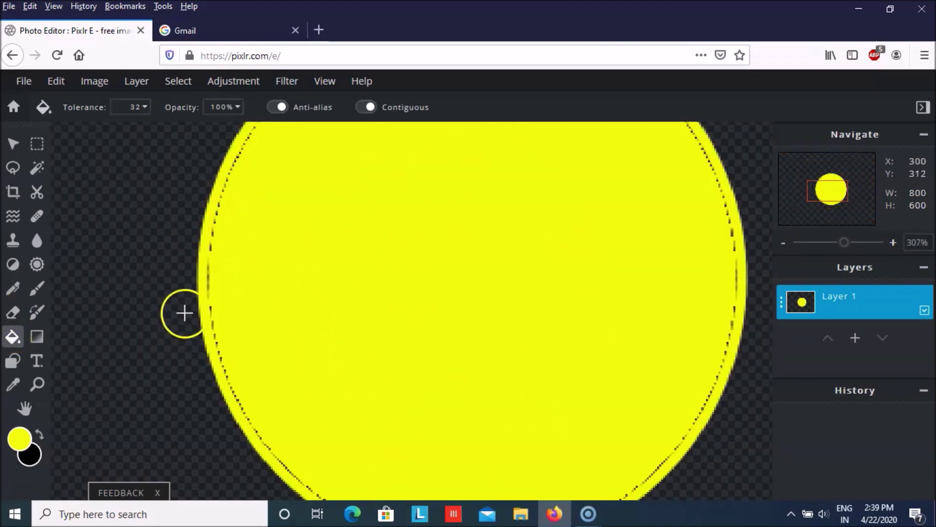
# - Set the brush size to 70 and move the yellow circle to the canvas centre
pyautogui.click(37, 288)
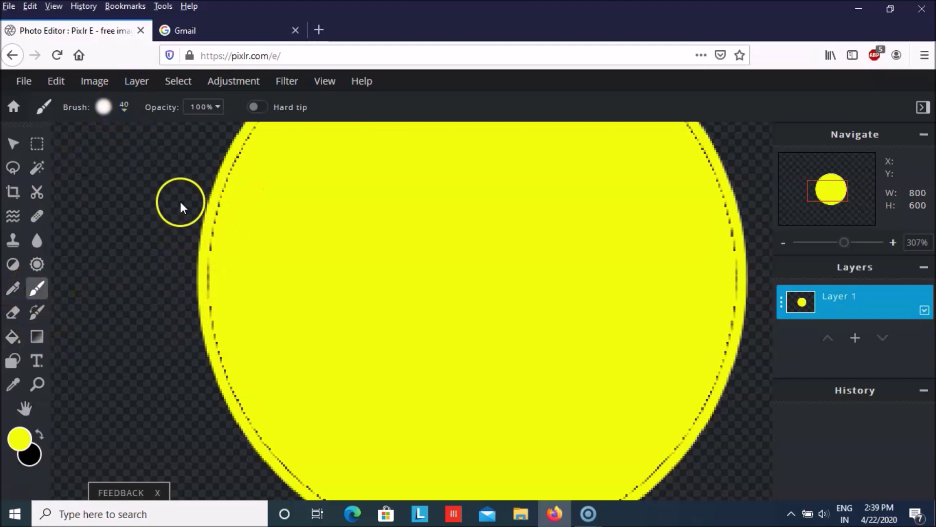
pyautogui.click(104, 107)
pyautogui.click(298, 298)
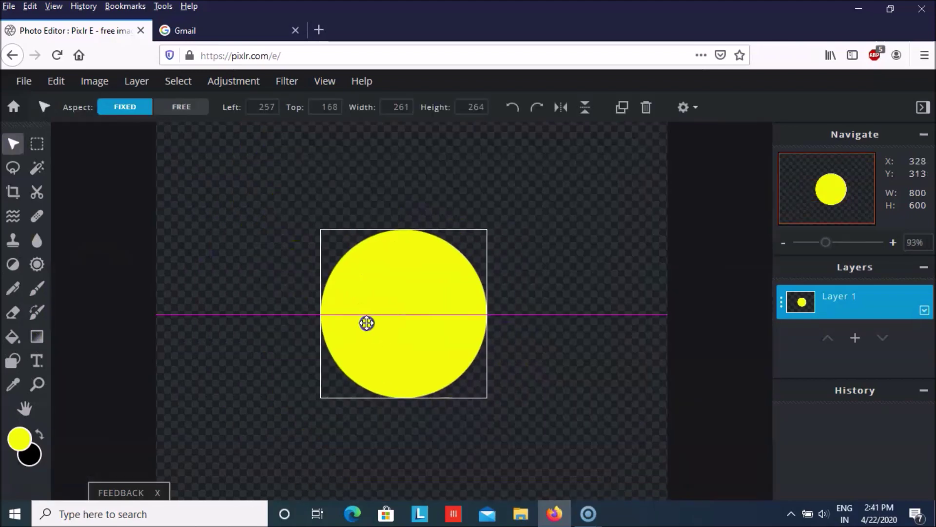
pyautogui.moveTo(366, 324); pyautogui.dragTo(376, 319)
# - Make black the drawing colour and add a new empty layer
pyautogui.click(206, 232)
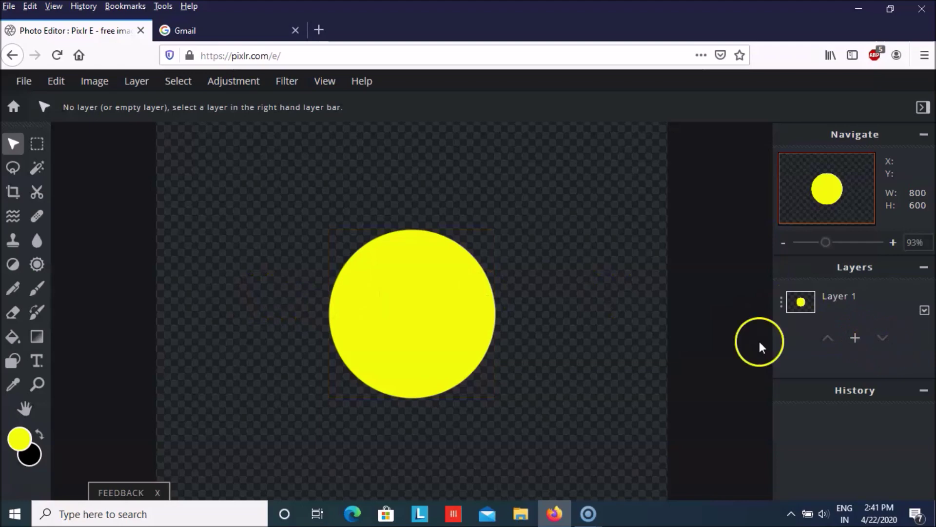
pyautogui.click(39, 433)
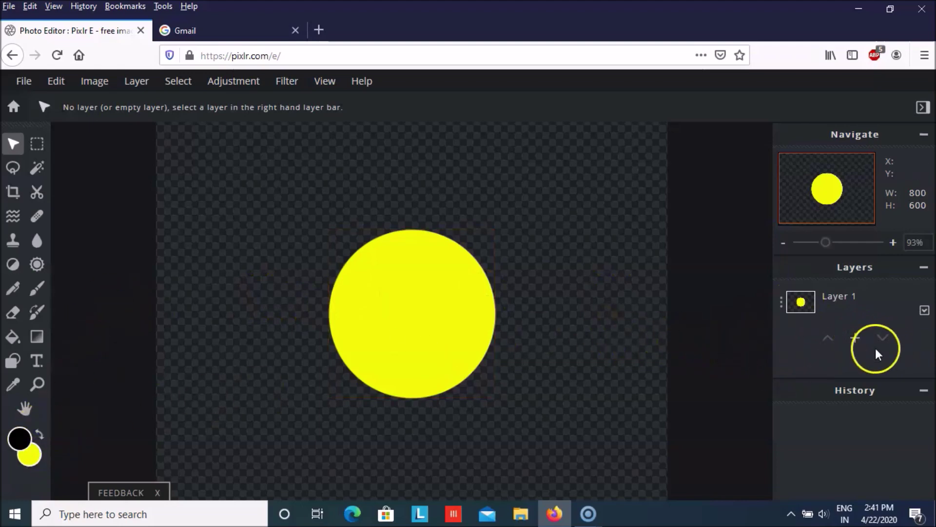
pyautogui.click(856, 339)
pyautogui.click(359, 299)
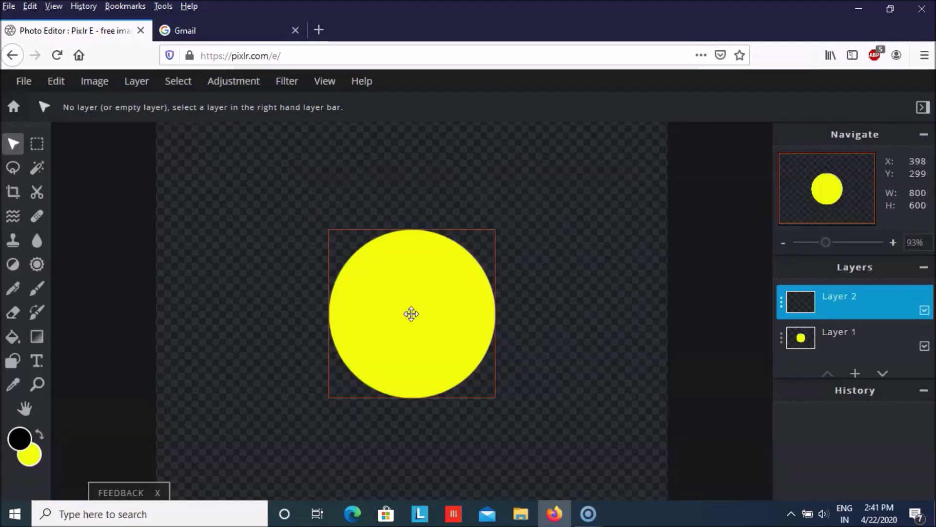
# - Draw a small circle in the face's upper left and fill it solid black
pyautogui.click(13, 361)
pyautogui.click(158, 107)
pyautogui.scroll(5, 380, 289)
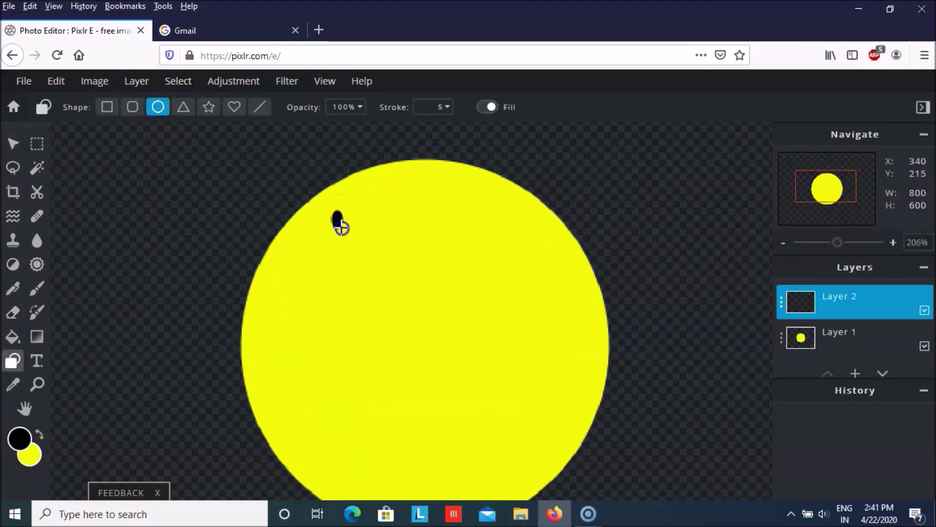
pyautogui.moveTo(342, 228); pyautogui.dragTo(387, 268)
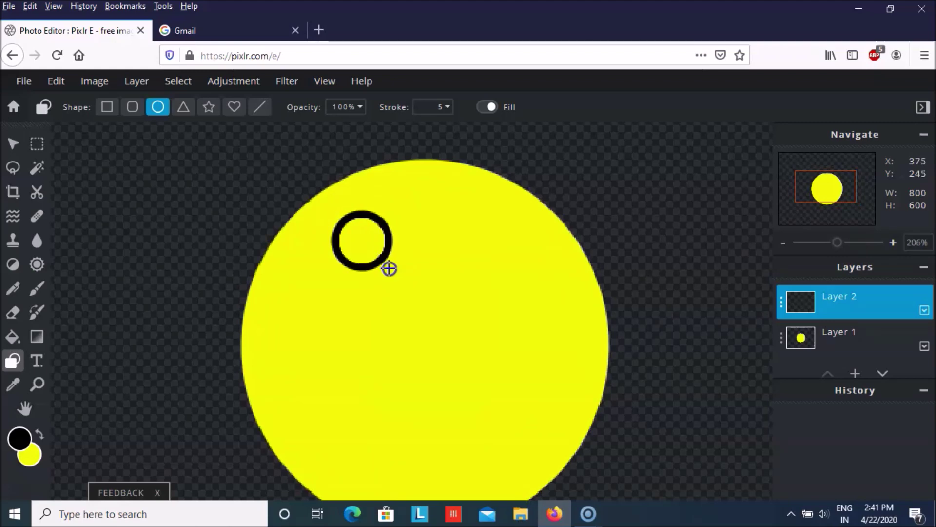
pyautogui.moveTo(389, 269); pyautogui.dragTo(389, 269)
pyautogui.click(13, 334)
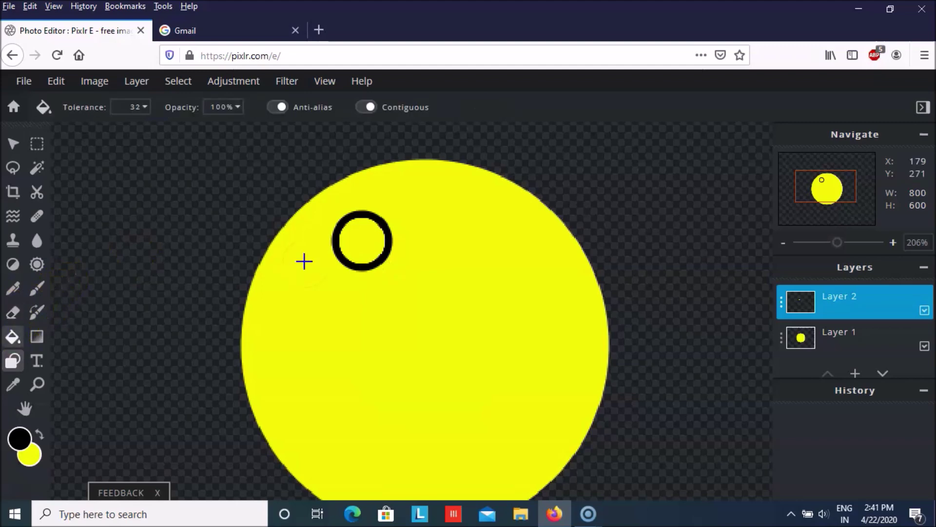
pyautogui.click(356, 234)
# - Set the brush size to 50 px
pyautogui.click(37, 289)
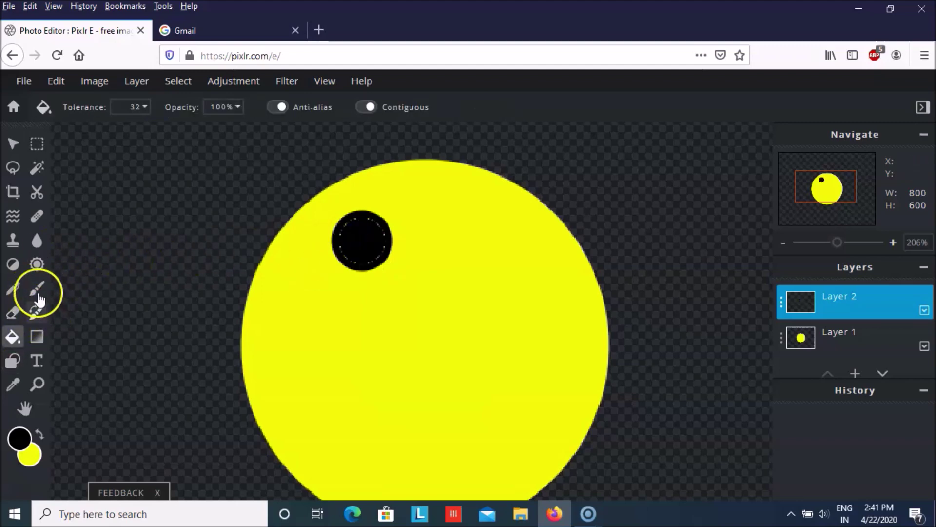
pyautogui.click(137, 97)
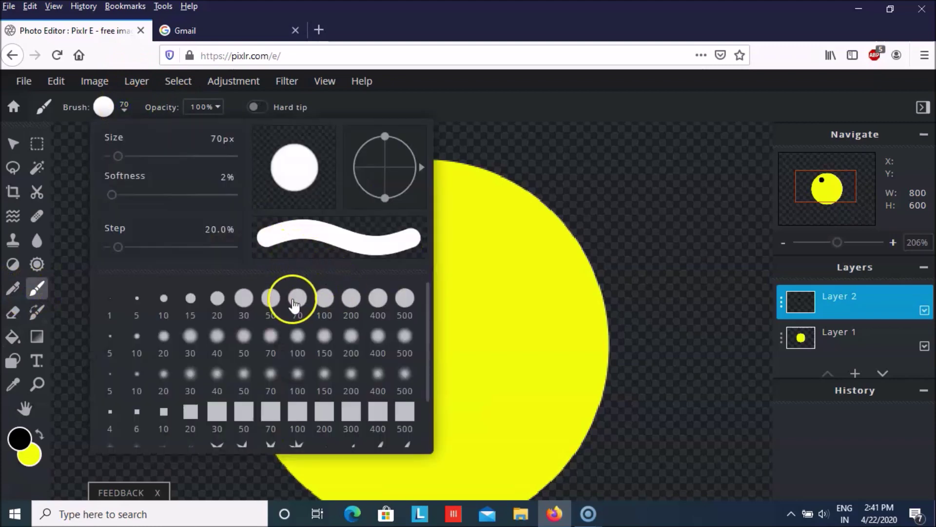
pyautogui.click(271, 298)
pyautogui.click(70, 211)
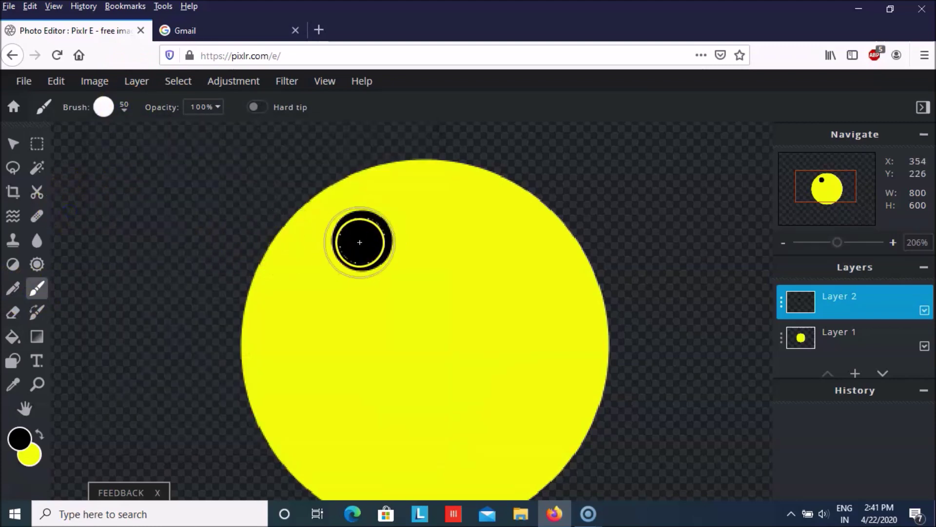
# - Select the area around the black eye with a rectangle and copy it
pyautogui.press('e')
pyautogui.click(37, 144)
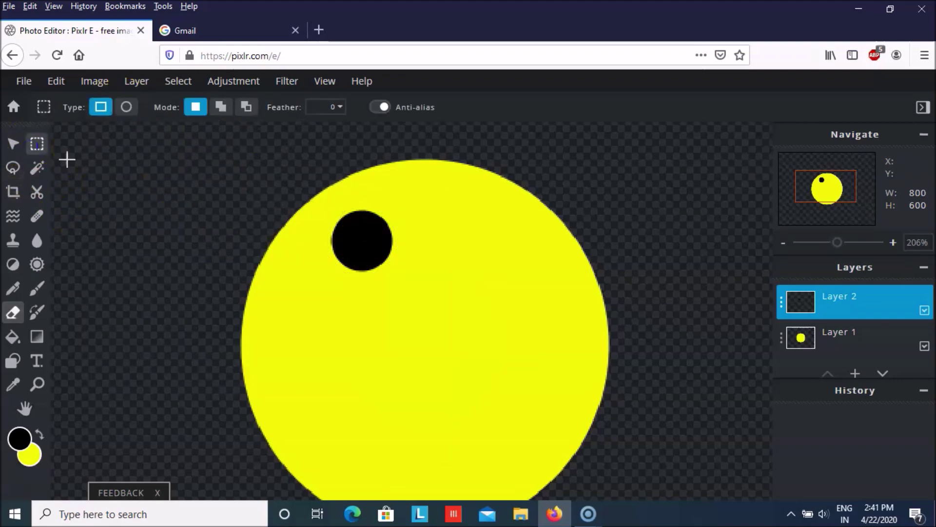
pyautogui.moveTo(320, 206); pyautogui.dragTo(403, 289)
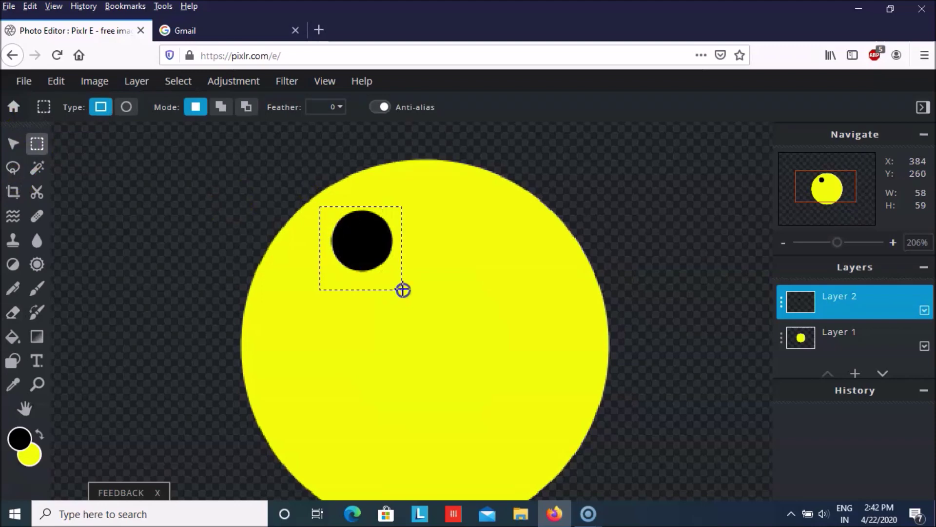
pyautogui.click(47, 84)
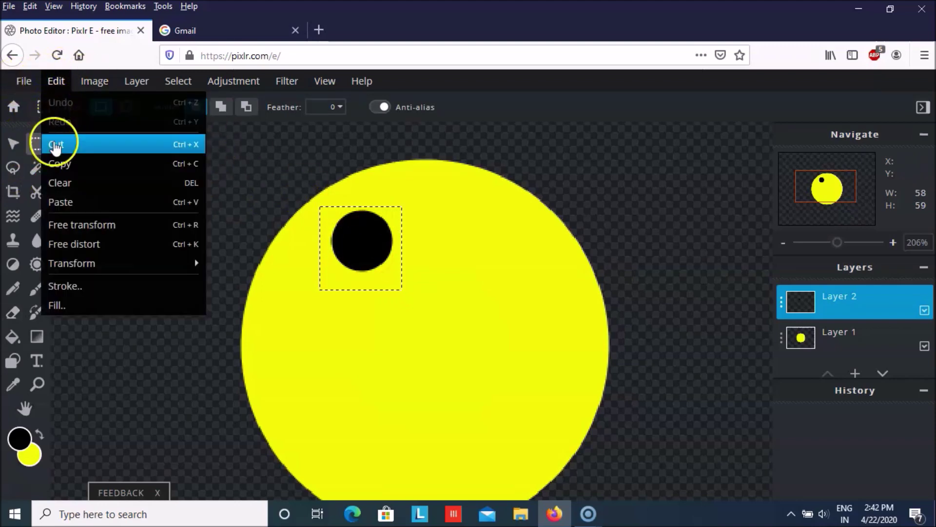
pyautogui.click(61, 168)
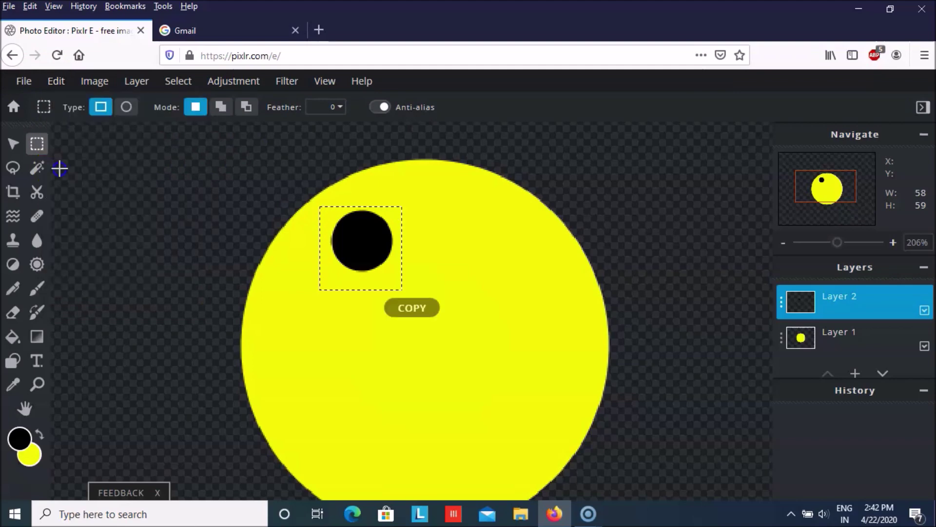
# - Paste the eye onto a new layer and move the copy up and right
pyautogui.click(56, 82)
pyautogui.click(81, 202)
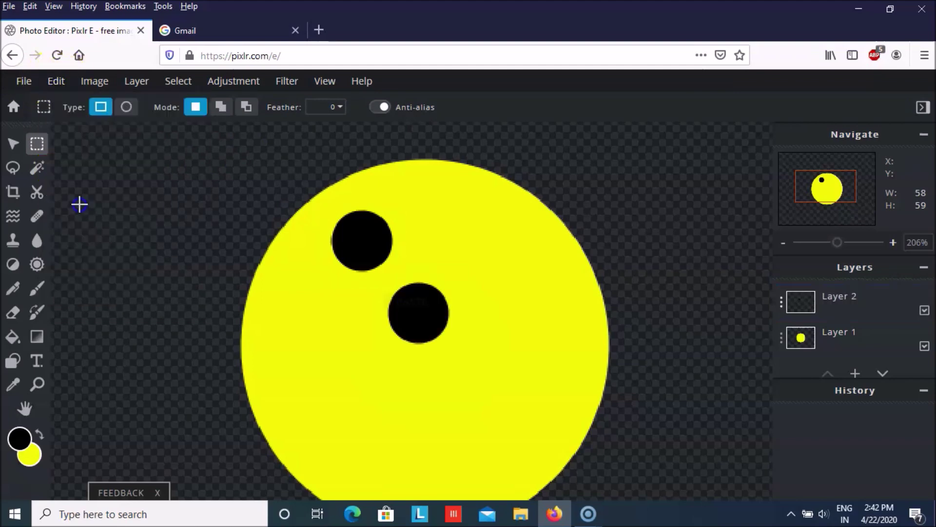
pyautogui.click(13, 142)
pyautogui.click(384, 306)
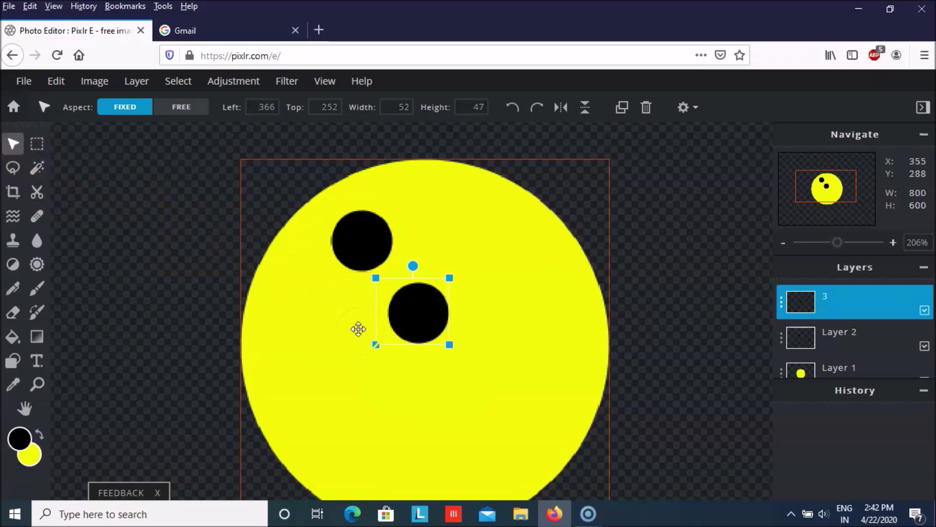
pyautogui.moveTo(418, 325); pyautogui.dragTo(489, 255)
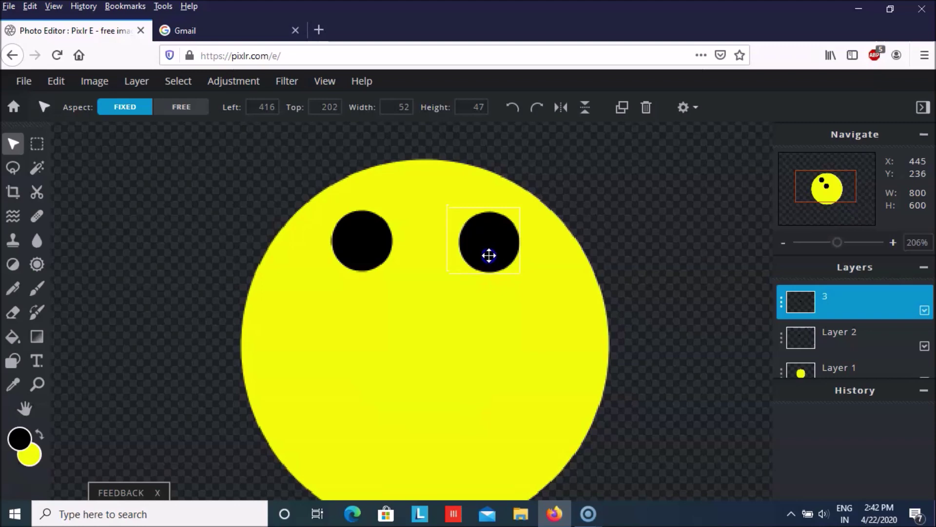
# - Add a new empty layer and set the drawing colour to pure white
pyautogui.click(160, 192)
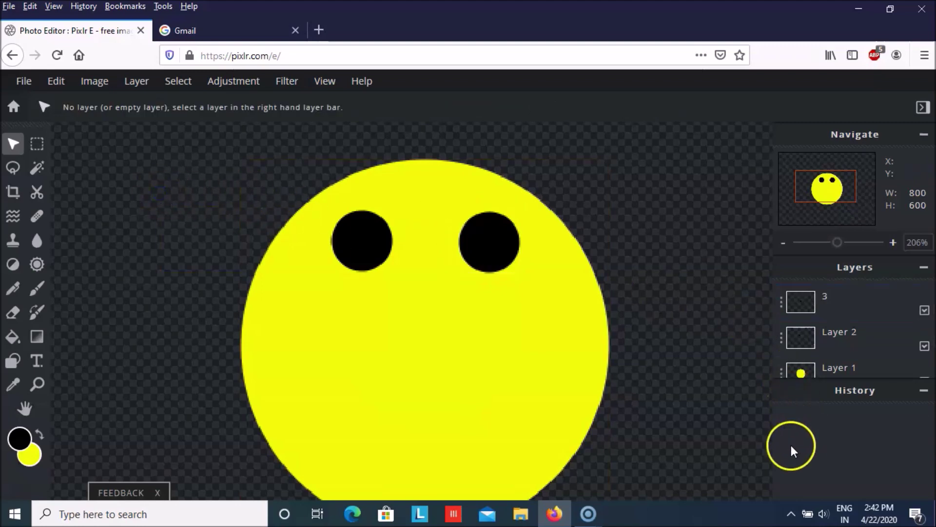
pyautogui.scroll(-1, 843, 359)
pyautogui.click(862, 368)
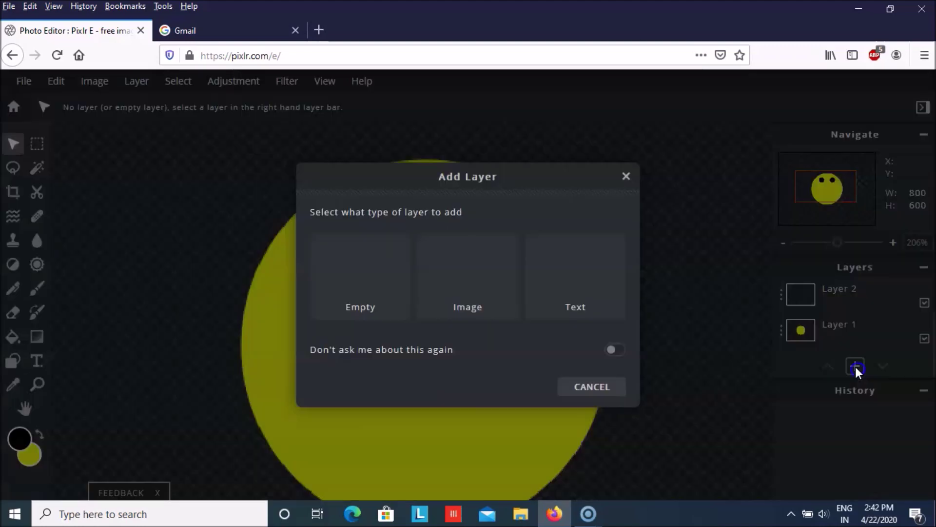
pyautogui.click(463, 267)
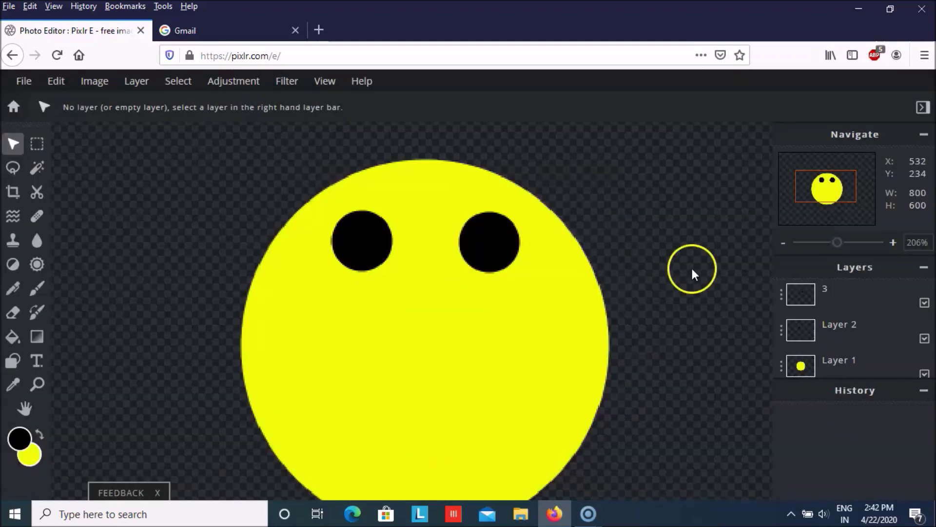
pyautogui.click(19, 437)
pyautogui.moveTo(326, 203); pyautogui.dragTo(312, 199)
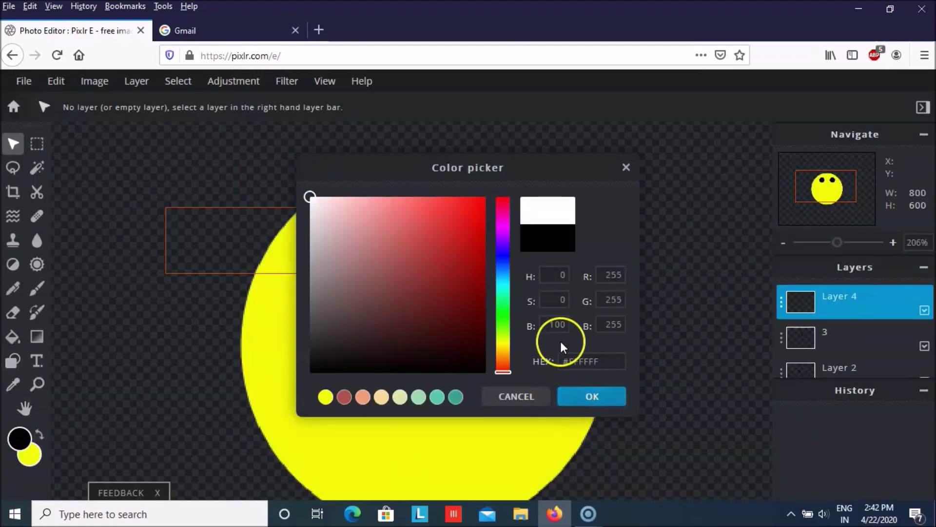
pyautogui.click(575, 393)
# - Switch to the brush and set its size to 10 px, then 5 px
pyautogui.click(13, 361)
pyautogui.click(32, 292)
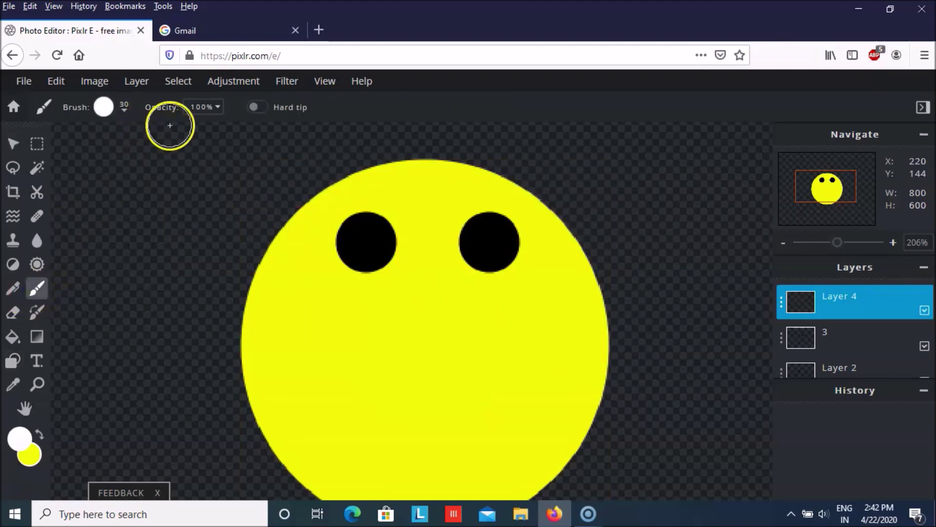
pyautogui.click(124, 109)
pyautogui.click(171, 299)
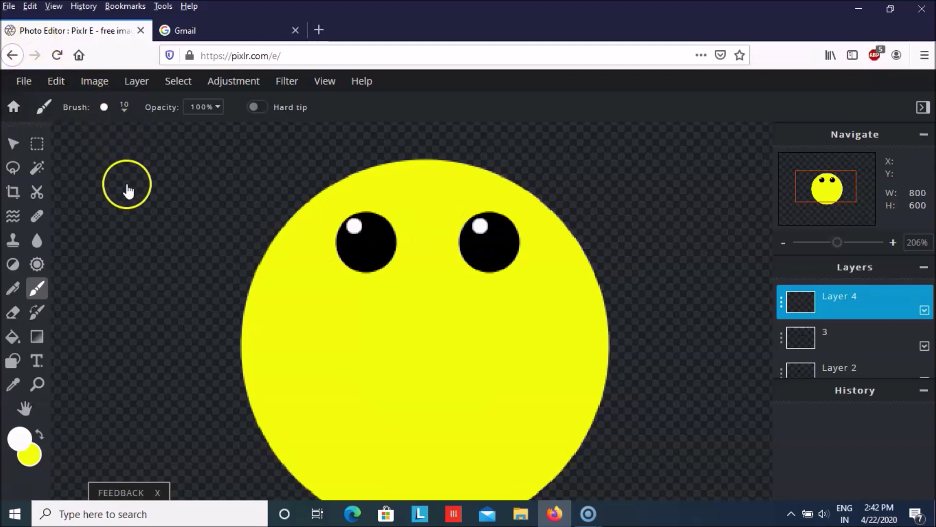
pyautogui.click(133, 303)
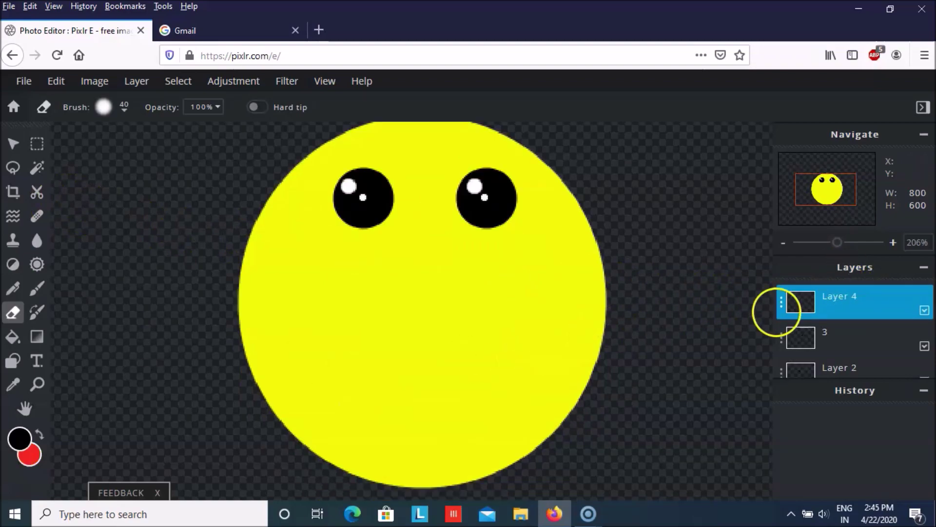
# - On a new empty layer, draw a red black-outlined oval mouth and centre it below the eyes
pyautogui.scroll(-2, 829, 321)
pyautogui.click(854, 365)
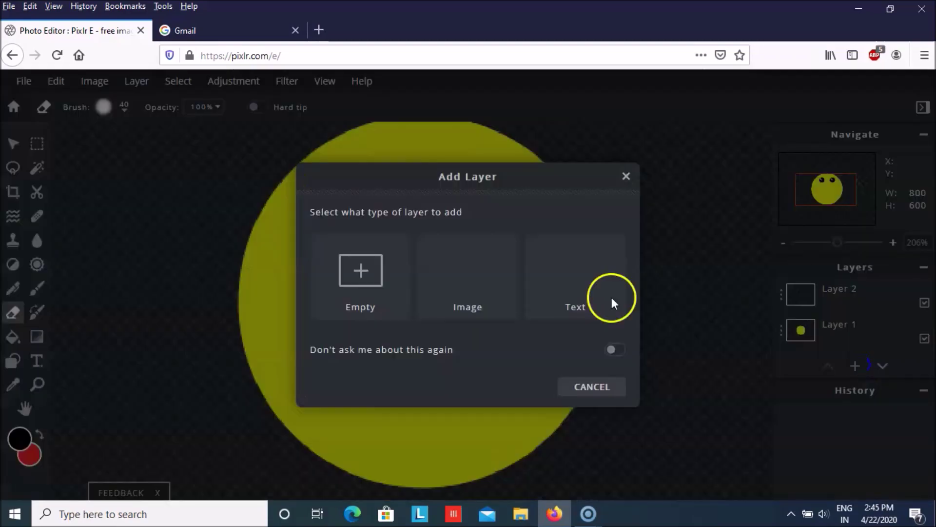
pyautogui.click(382, 307)
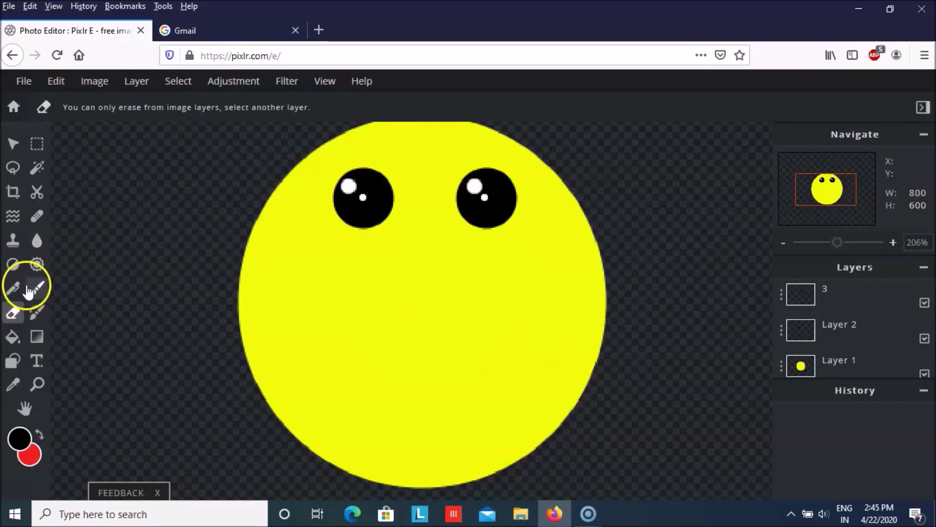
pyautogui.click(13, 361)
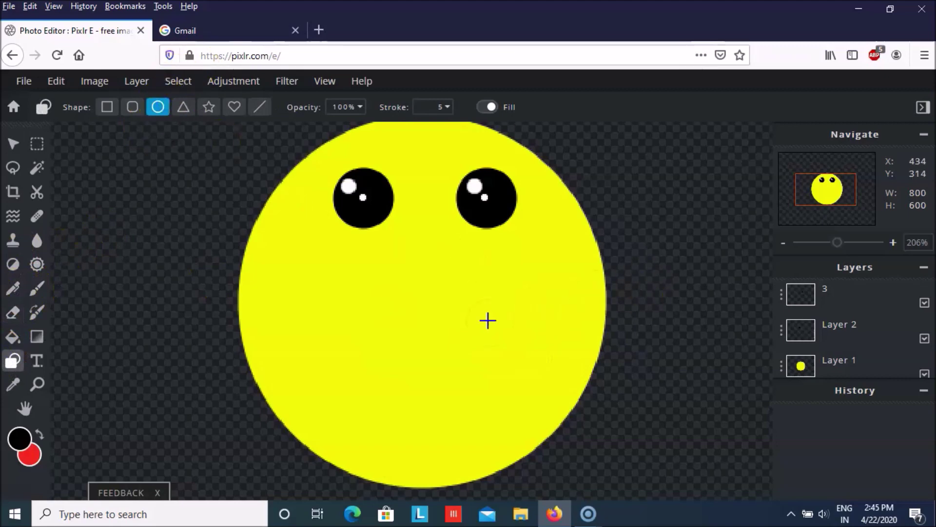
pyautogui.moveTo(395, 338); pyautogui.dragTo(511, 450)
pyautogui.click(14, 142)
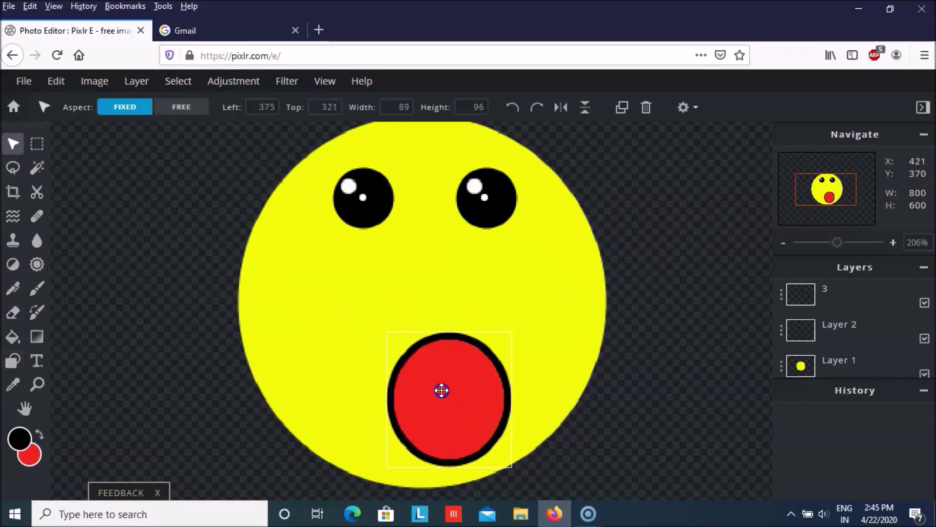
pyautogui.moveTo(441, 389); pyautogui.dragTo(423, 369)
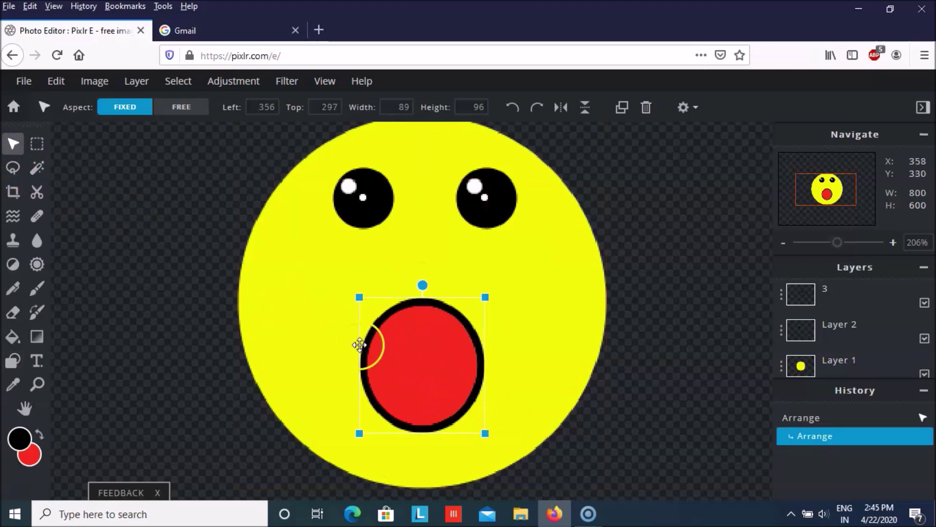
# - Erase the top of the mouth and draw a straight black line across its top edge
pyautogui.click(13, 312)
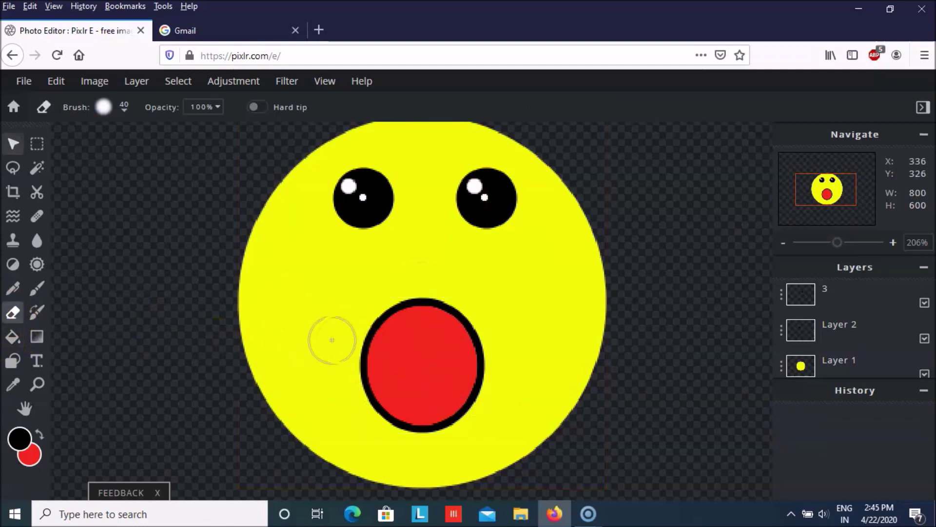
pyautogui.moveTo(365, 350)
pyautogui.mouseDown()
pyautogui.moveTo(503, 353)
pyautogui.moveTo(469, 325)
pyautogui.moveTo(387, 307)
pyautogui.moveTo(444, 313)
pyautogui.moveTo(429, 297)
pyautogui.moveTo(375, 310)
pyautogui.moveTo(360, 337)
pyautogui.mouseUp()
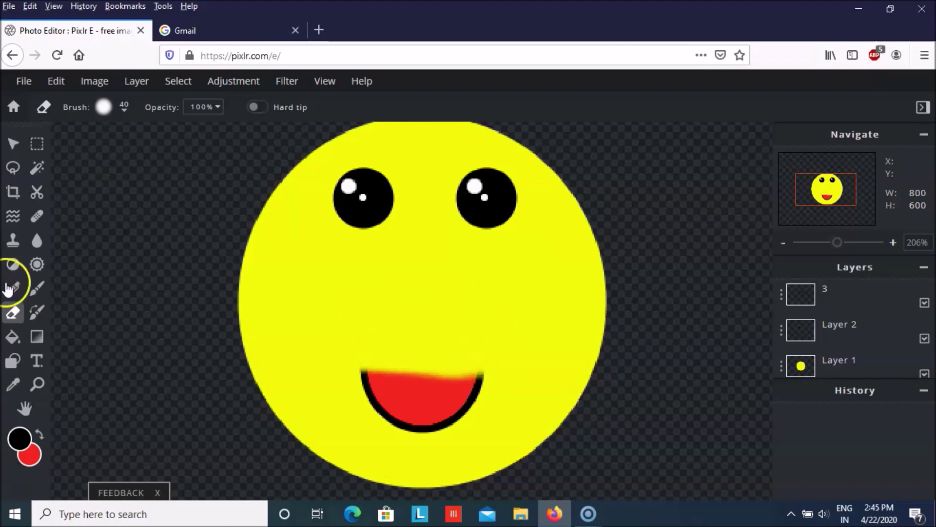
pyautogui.click(13, 359)
pyautogui.click(259, 107)
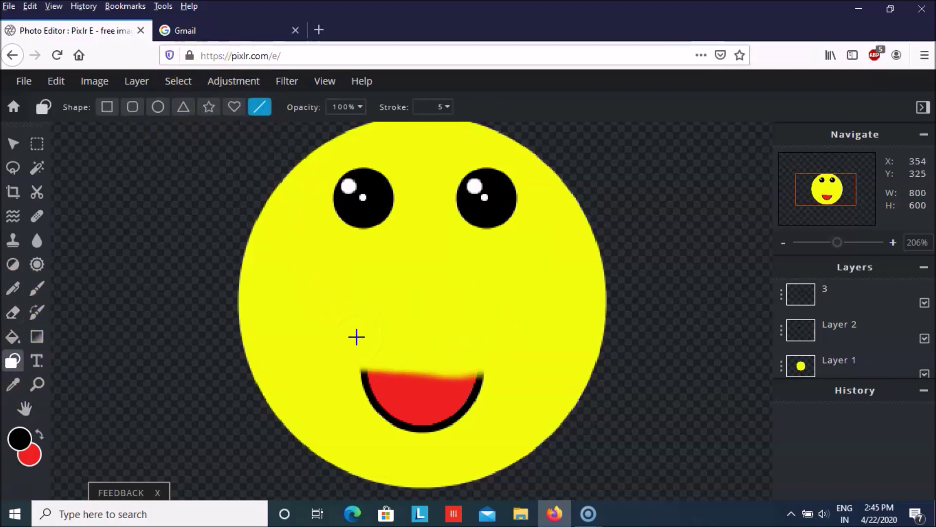
pyautogui.moveTo(361, 368); pyautogui.dragTo(481, 373)
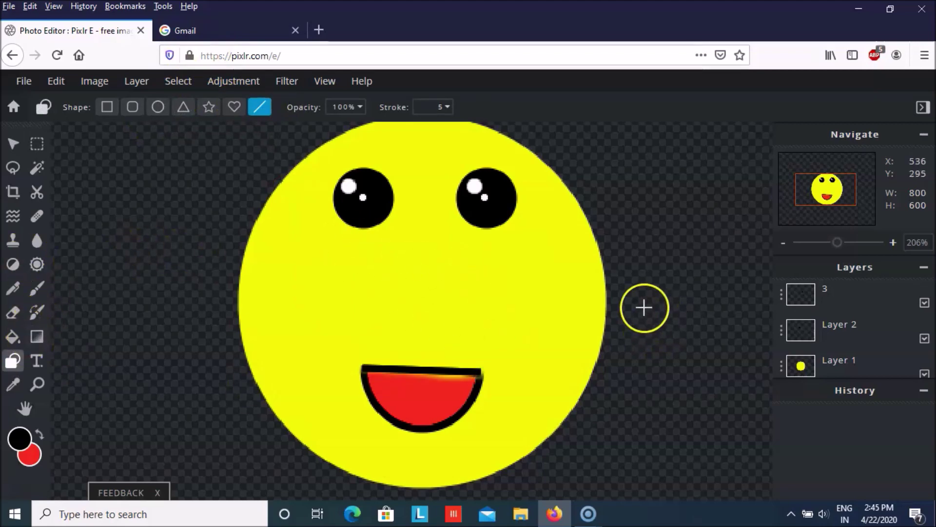
# - Zoom out to fit the smiley, pick the Text tool and select layer 3
pyautogui.scroll(-2, 203, 318)
pyautogui.scroll(-1, 204, 318)
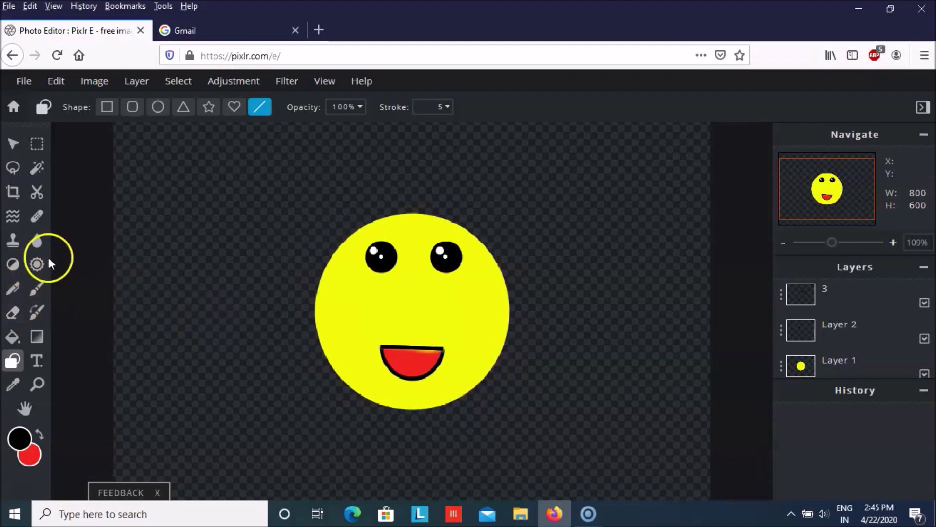
pyautogui.click(36, 361)
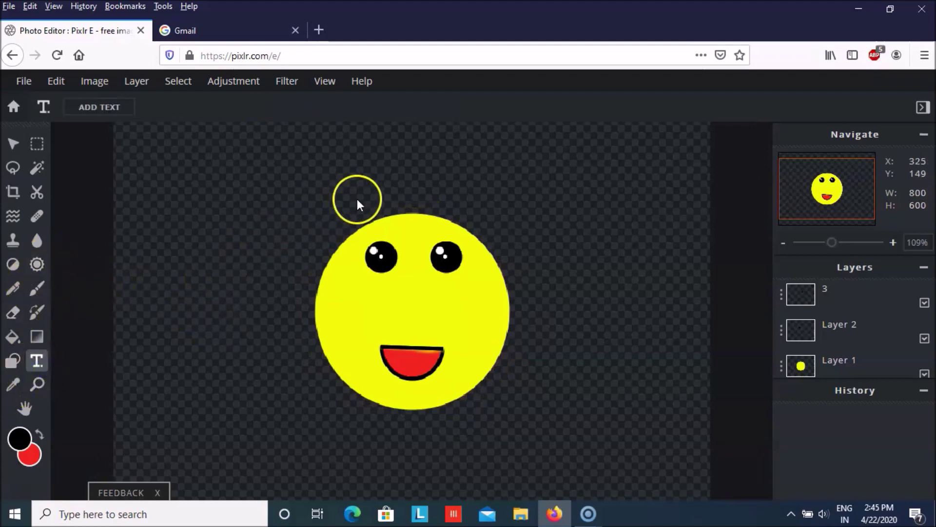
pyautogui.click(719, 341)
# - Add a new empty layer above the smiley layers
pyautogui.scroll(-1, 838, 341)
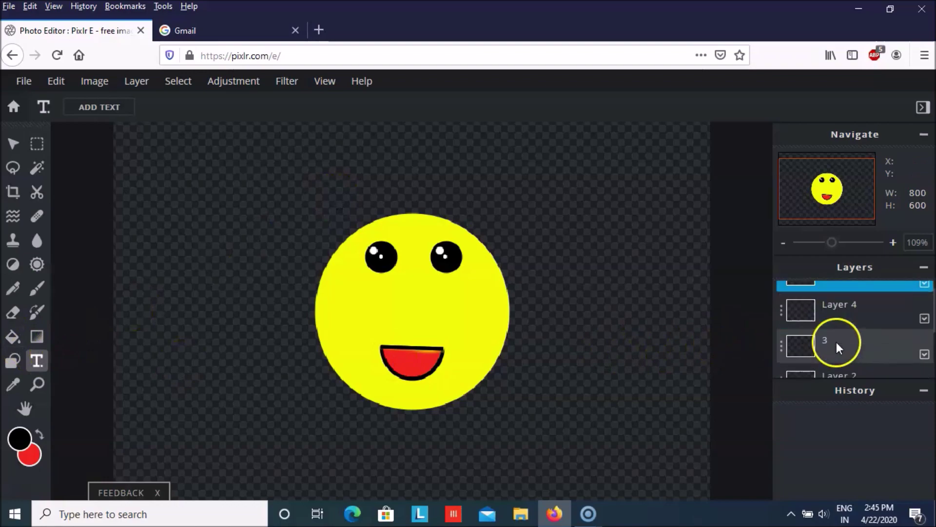
pyautogui.scroll(-2, 844, 349)
pyautogui.click(855, 367)
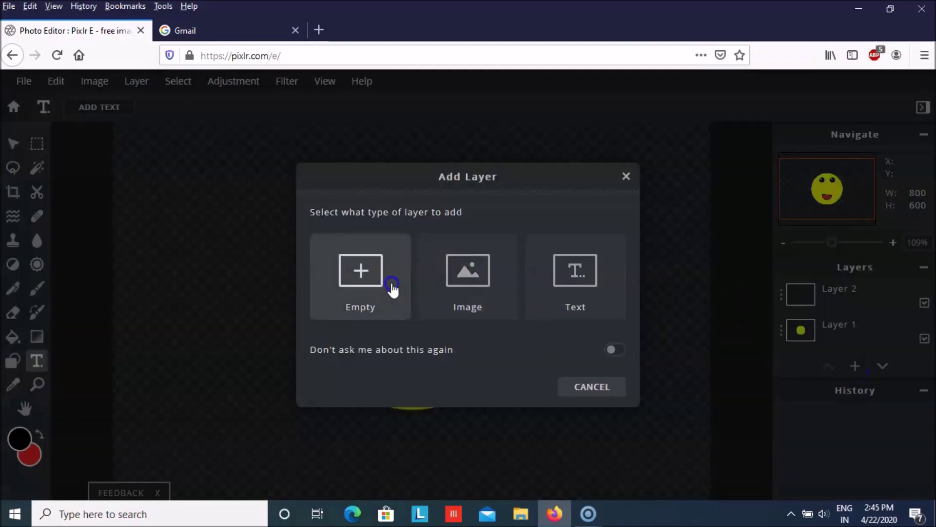
pyautogui.click(393, 289)
# - Add a text box reading 'STAY HAPPY' and commit it
pyautogui.scroll(3, 589, 338)
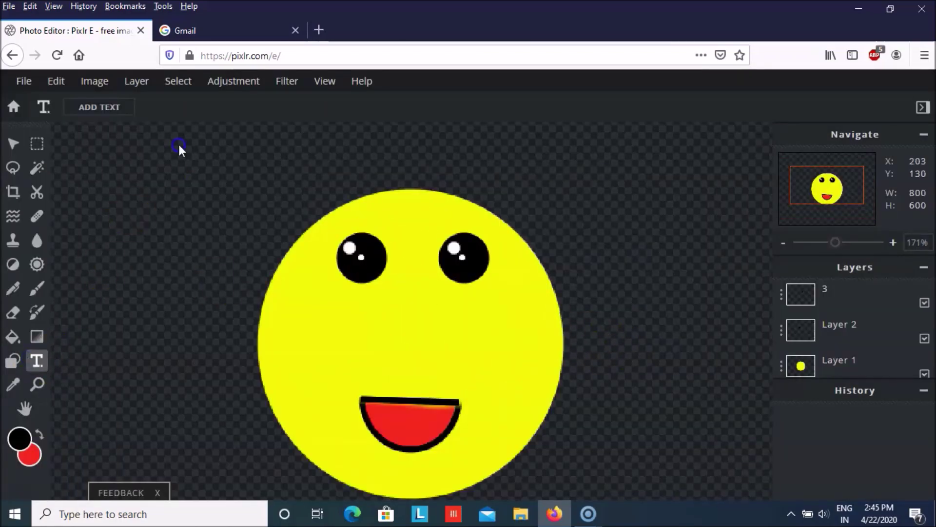
pyautogui.click(98, 108)
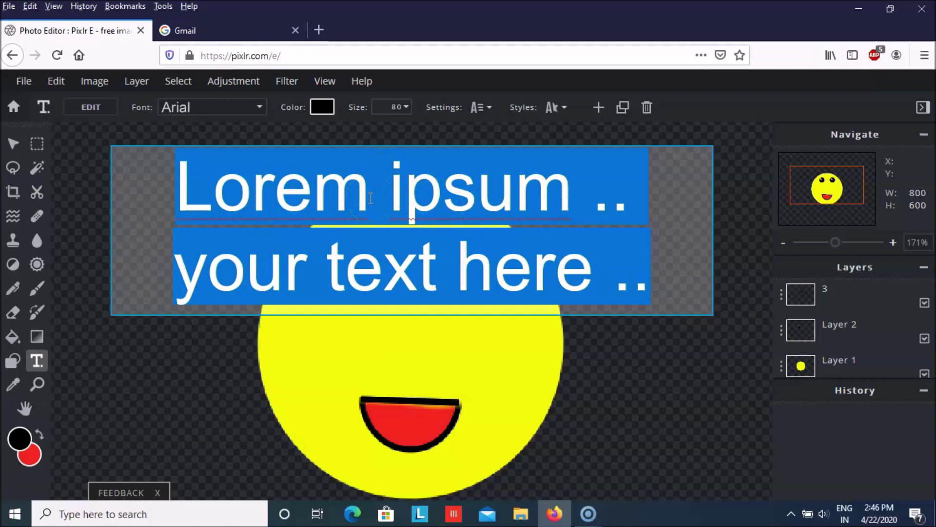
pyautogui.write('STA')
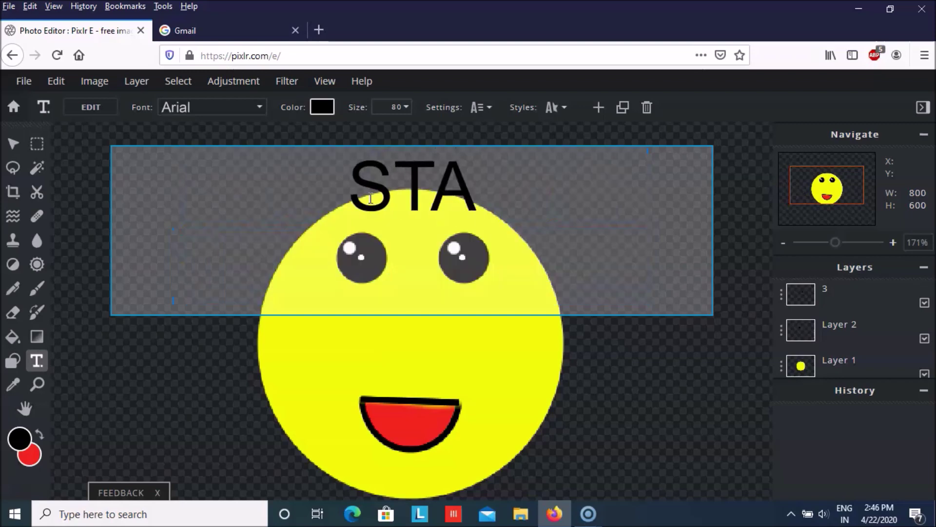
pyautogui.write('Y HAPPY')
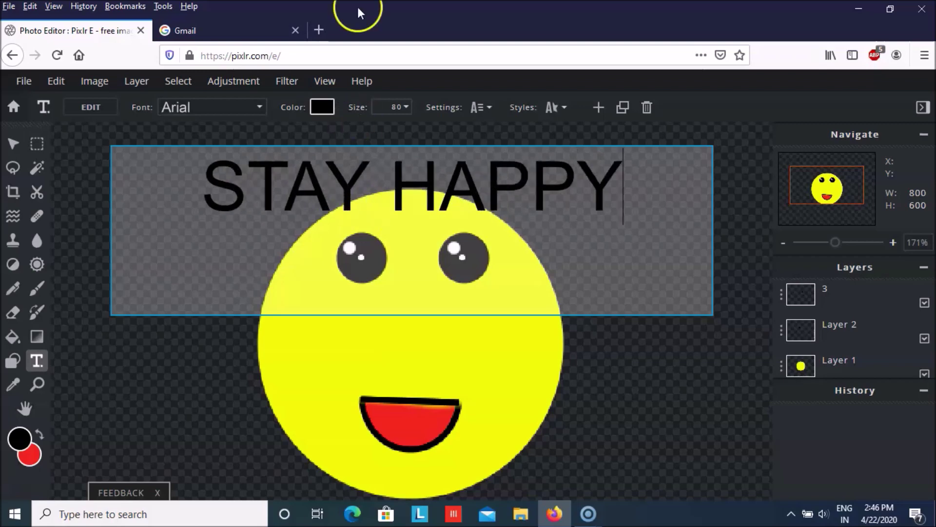
pyautogui.click(233, 108)
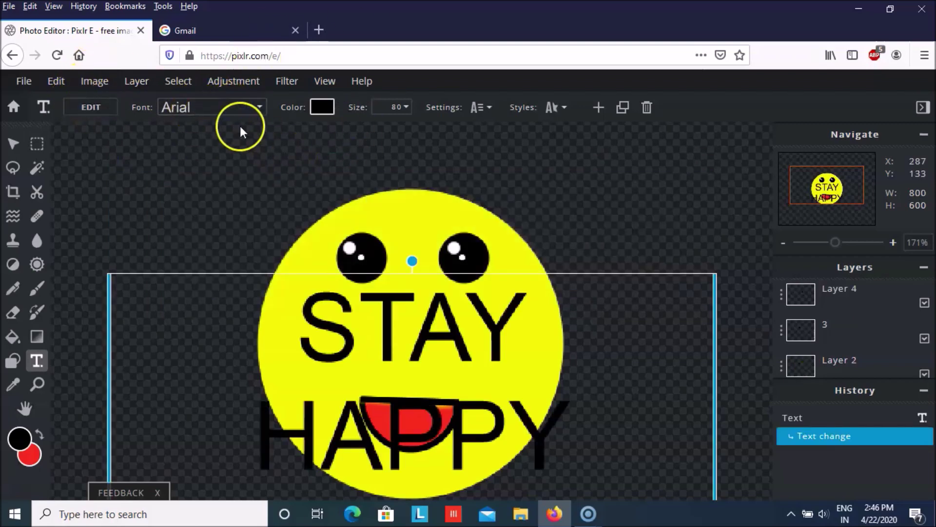
# - Apply the distressed Baongkor Press font to STAY HAPPY and nudge it right
pyautogui.click(264, 112)
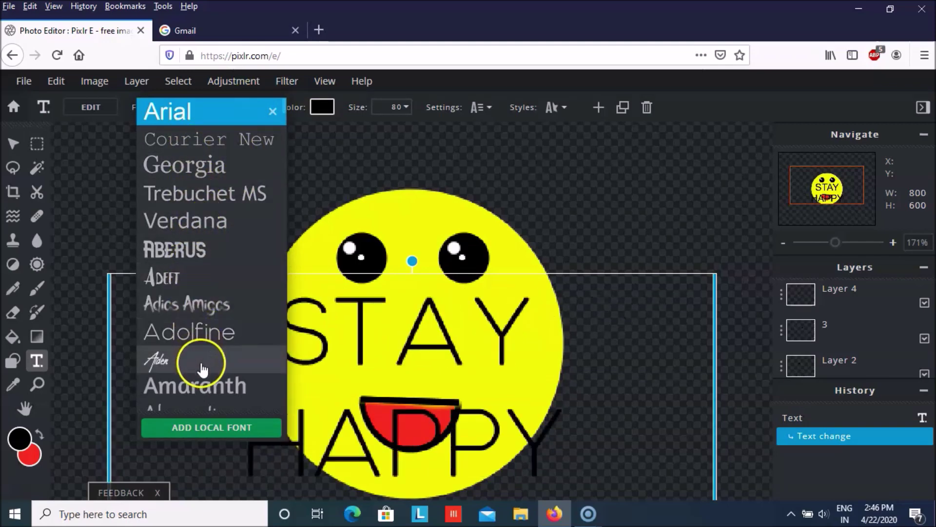
pyautogui.scroll(-2, 200, 363)
pyautogui.scroll(-4, 205, 341)
pyautogui.click(218, 319)
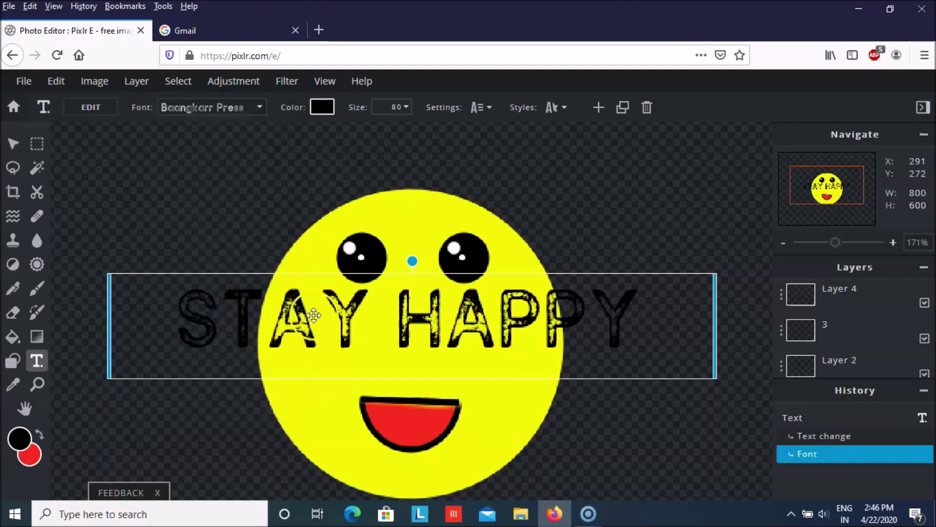
pyautogui.moveTo(391, 365); pyautogui.dragTo(400, 211)
# - Change the text colour to purple and look over the spacing and style options
pyautogui.click(335, 112)
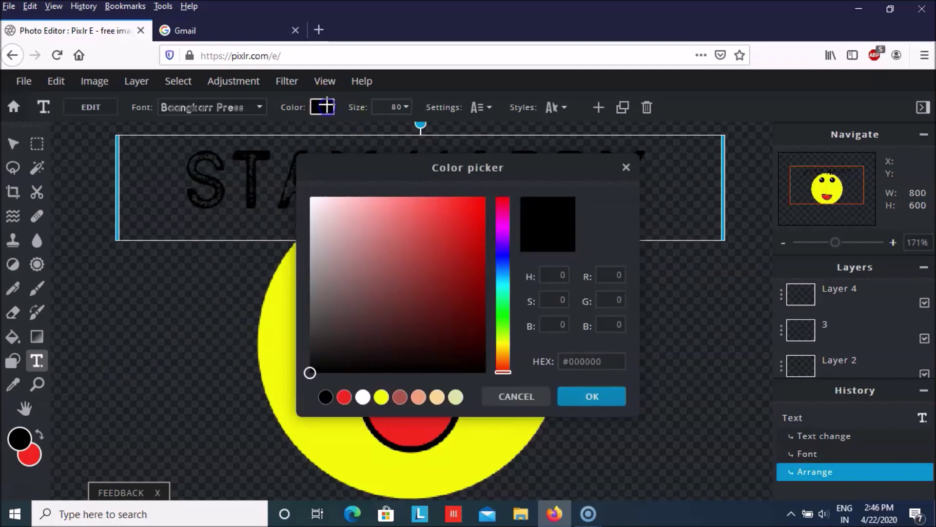
pyautogui.click(451, 221)
pyautogui.moveTo(494, 270); pyautogui.dragTo(502, 251)
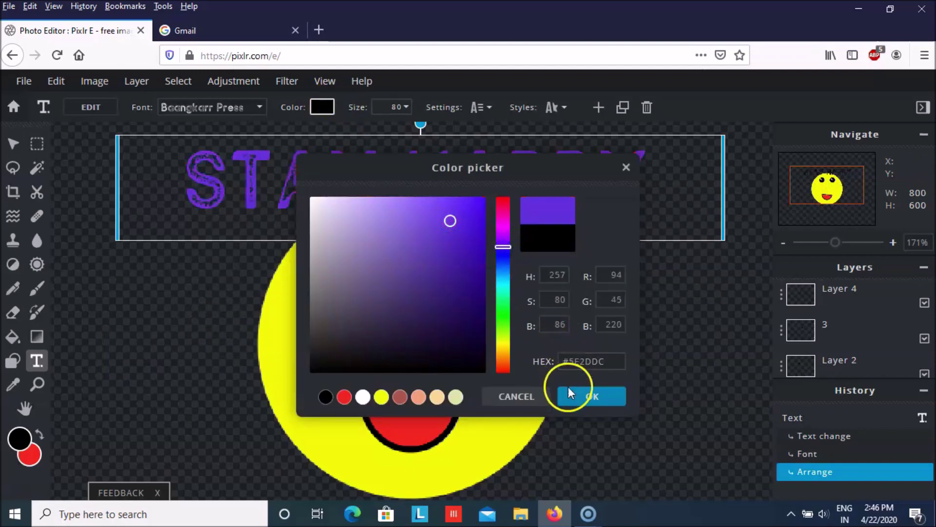
pyautogui.click(577, 402)
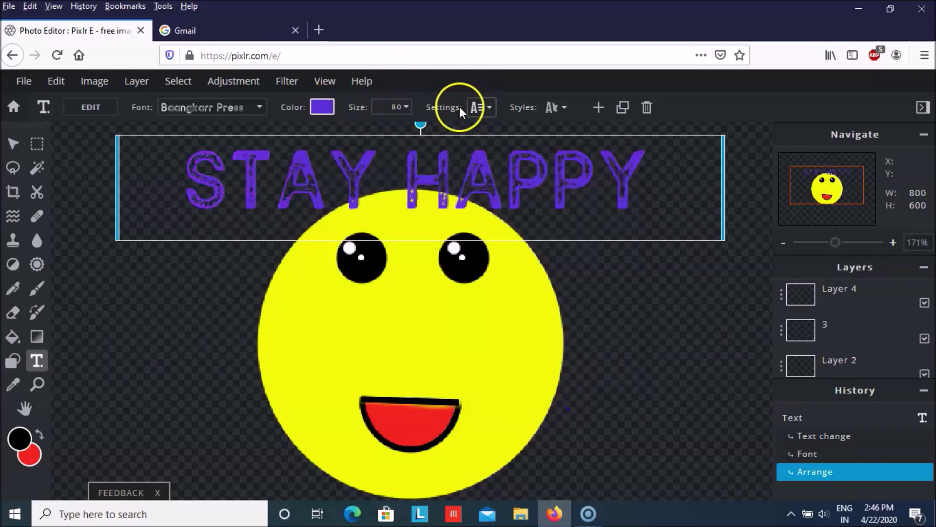
pyautogui.click(487, 109)
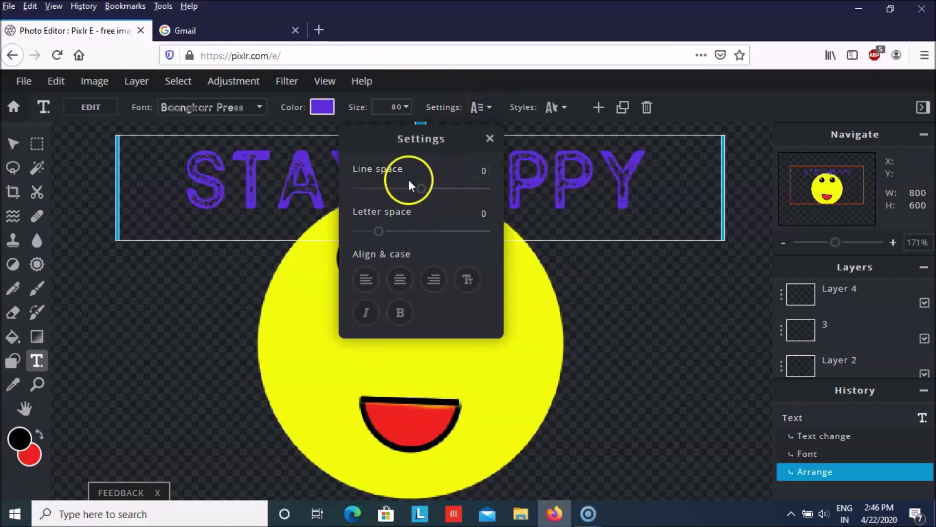
pyautogui.click(557, 108)
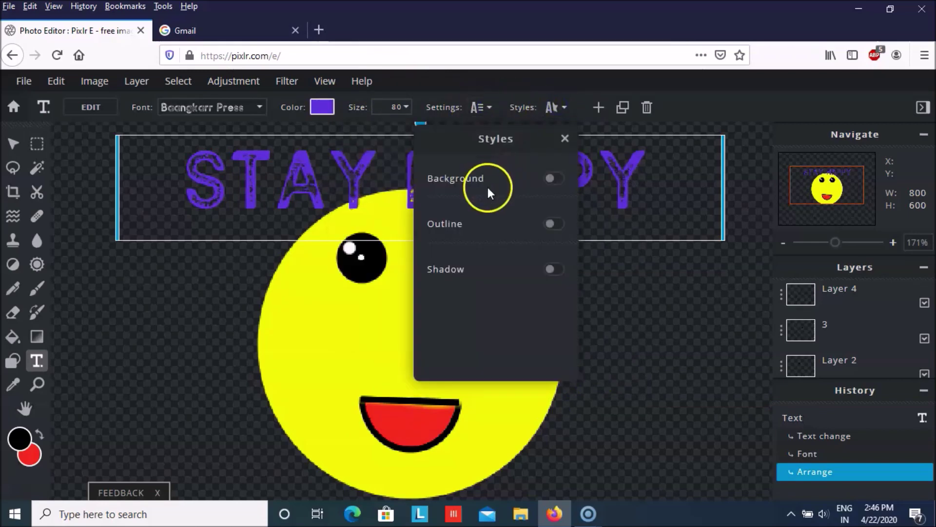
pyautogui.click(677, 259)
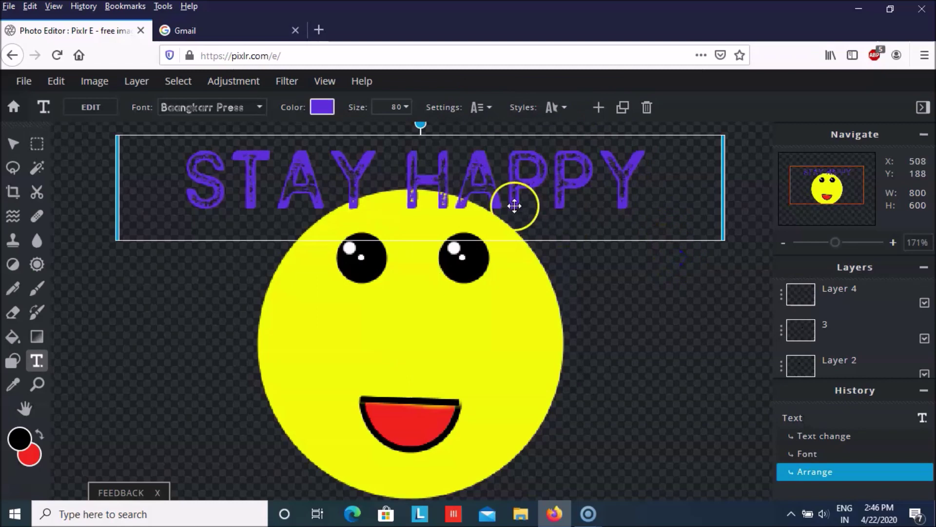
# - Move STAY HAPPY above the smiley face and deselect it
pyautogui.moveTo(512, 203); pyautogui.dragTo(468, 159)
pyautogui.scroll(-2, 592, 277)
pyautogui.scroll(-1, 592, 277)
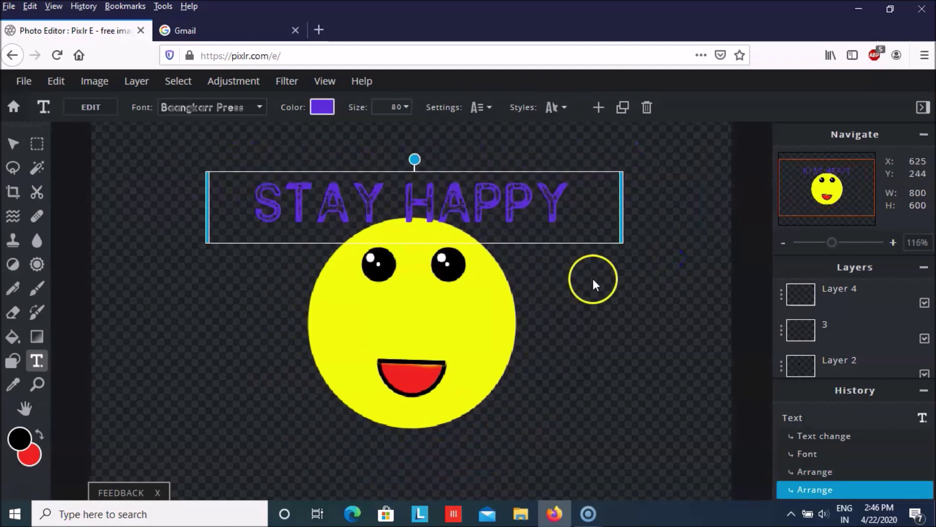
pyautogui.click(651, 286)
pyautogui.click(362, 192)
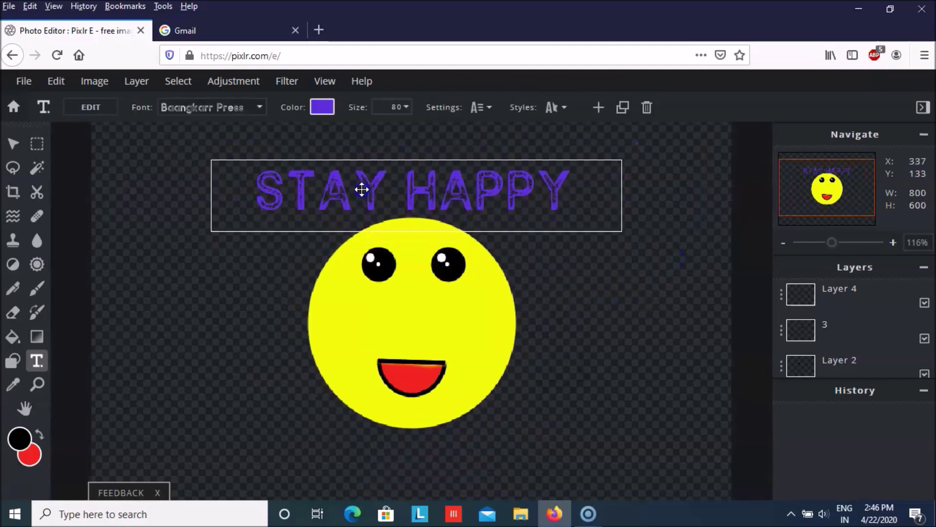
pyautogui.click(707, 327)
pyautogui.click(10, 117)
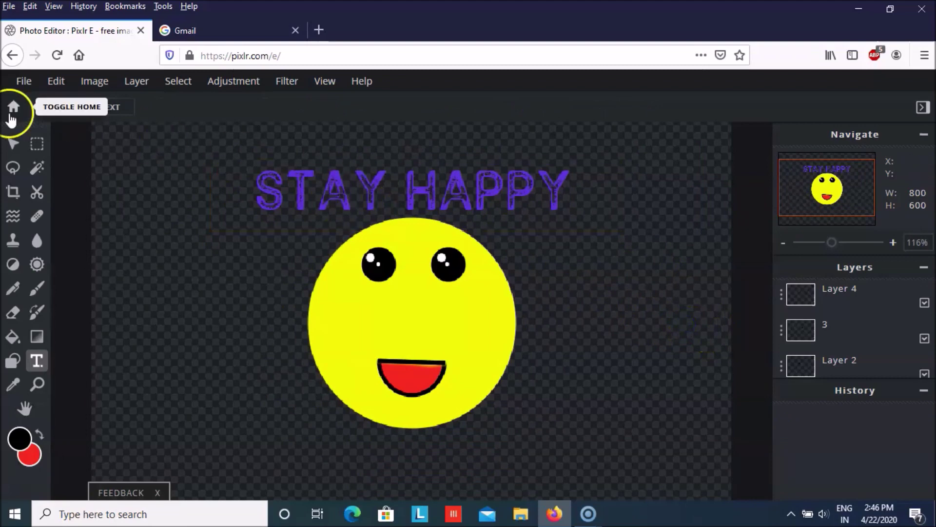
# - Name the image EMOJI and keep PNG as the file type in the Save dialog
pyautogui.click(22, 83)
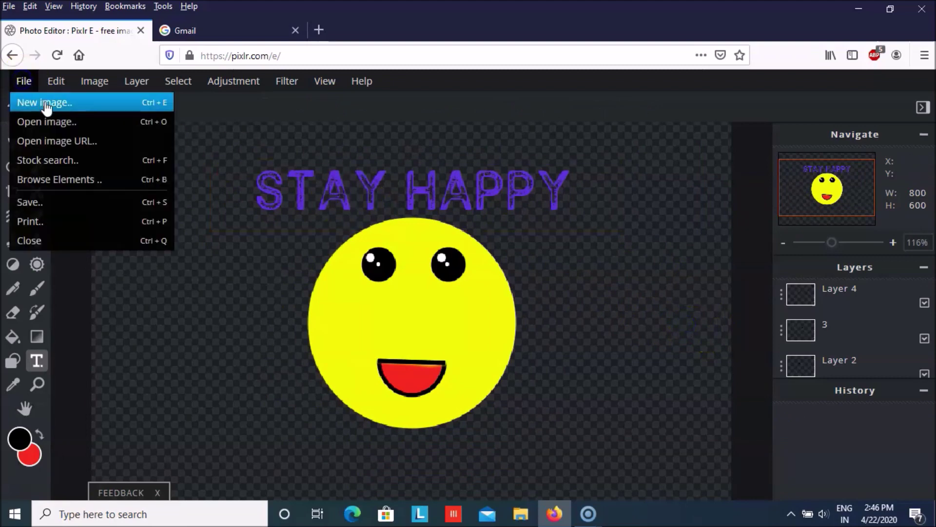
pyautogui.click(54, 203)
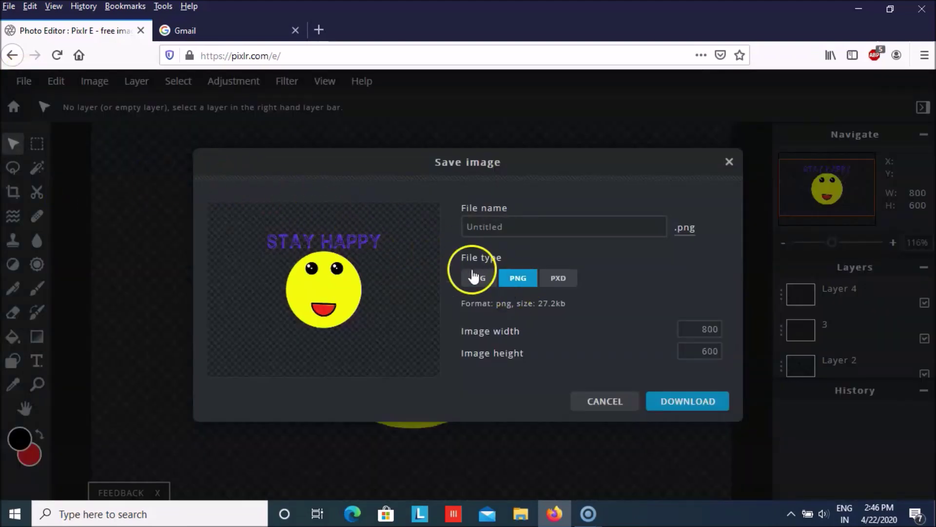
pyautogui.click(486, 227)
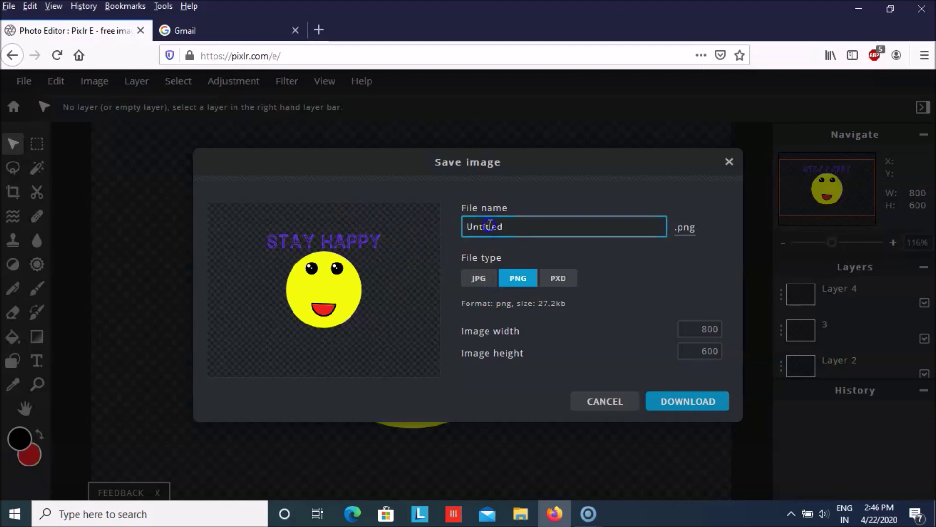
pyautogui.moveTo(523, 223); pyautogui.dragTo(392, 246)
pyautogui.write('EMOJI')
pyautogui.click(471, 287)
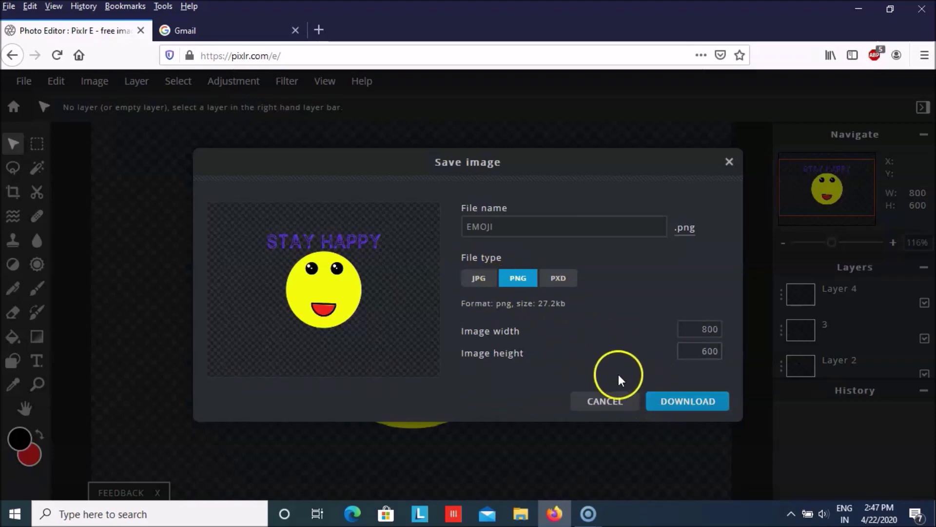
# - Download EMOJI.png, save it through Firefox, and close the Save image dialog
pyautogui.click(686, 402)
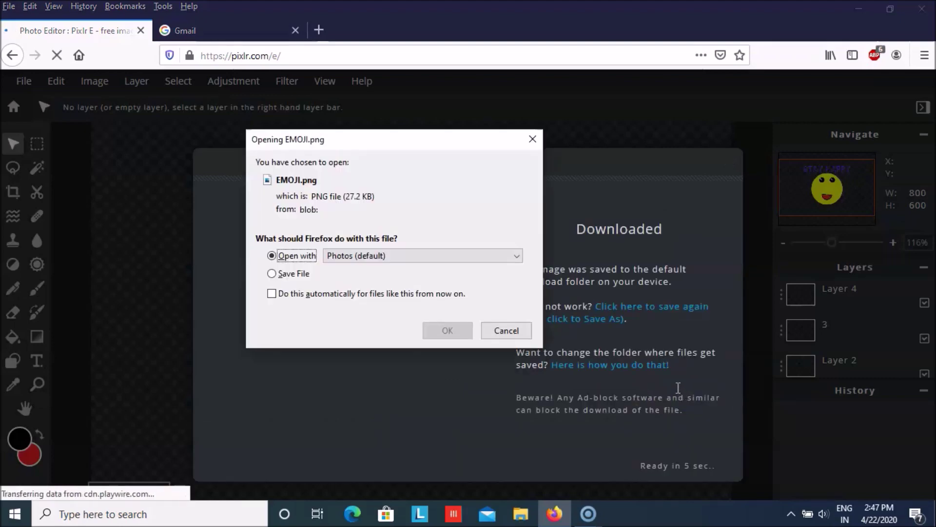
pyautogui.click(272, 272)
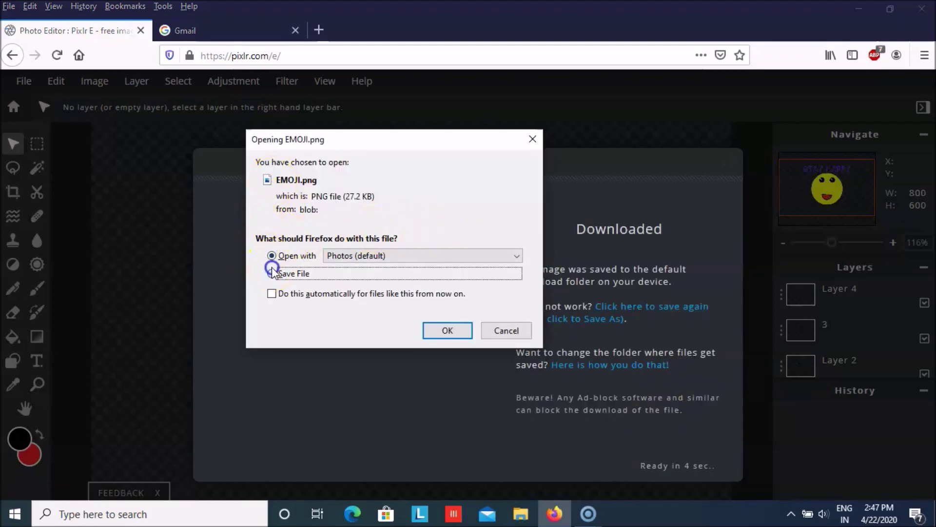
pyautogui.click(447, 331)
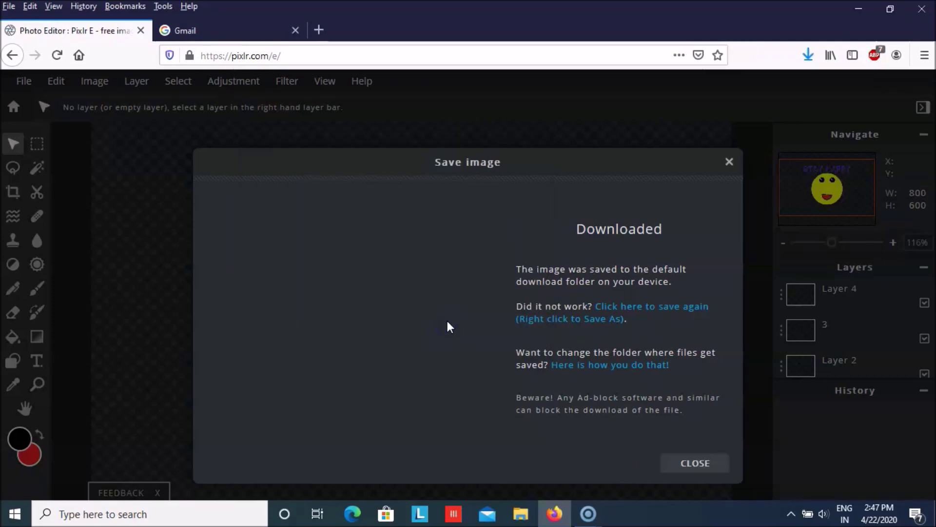
pyautogui.click(728, 162)
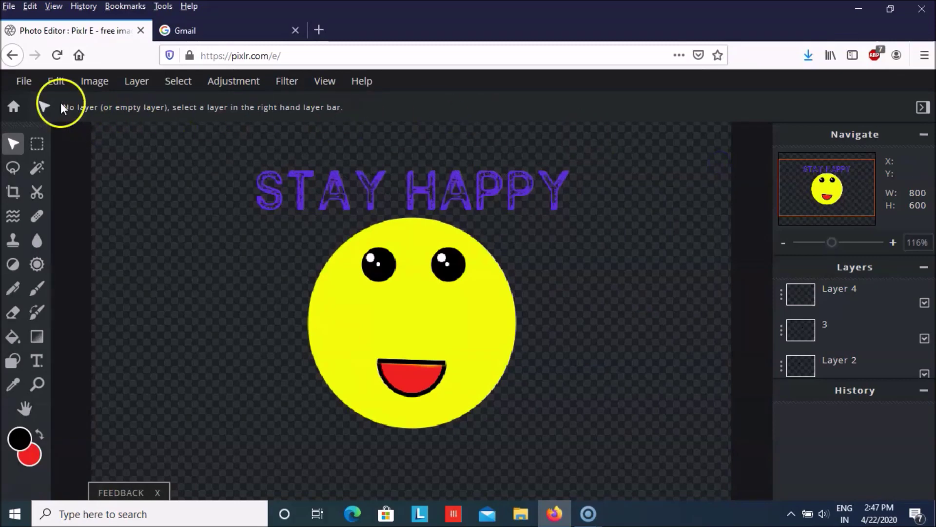